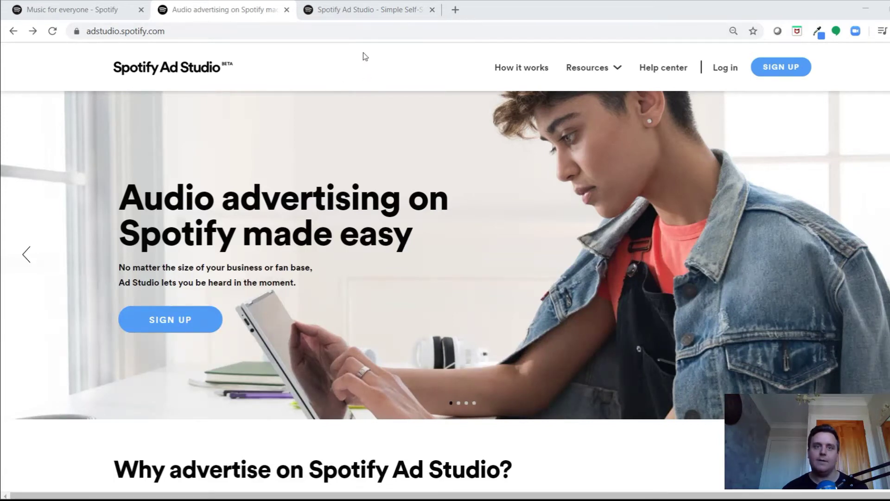
- Switch to the 'Spotify Ad Studio - Simple Self-Serve' tab showing the three completed ads
{"action": "left_click", "coordinate": [355, 10]}
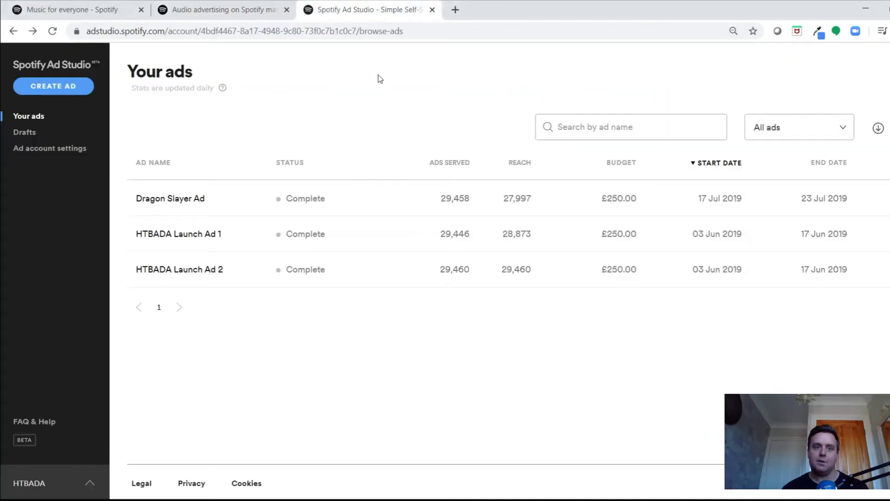
- Close the 'Music for everyone' and 'Audio advertising' tabs, then begin a new ad with CREATE AD
{"action": "left_click", "coordinate": [102, 6]}
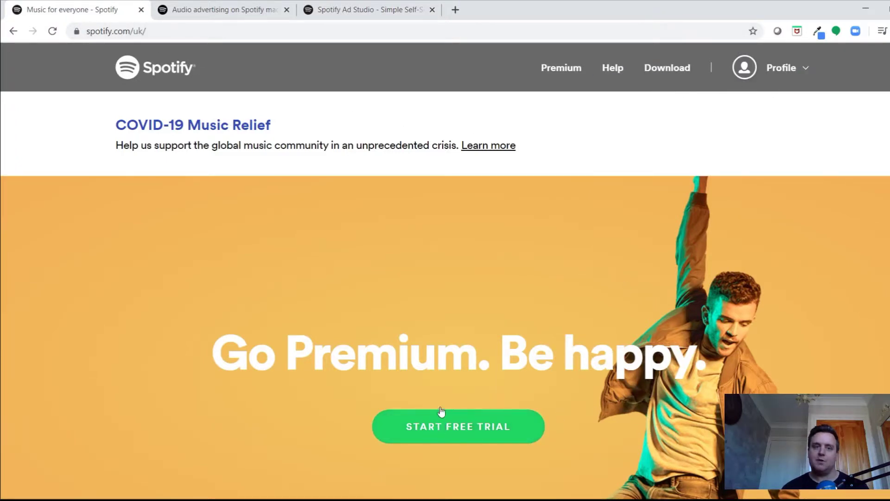
{"action": "scroll", "coordinate": [549, 298], "scroll_direction": "down", "scroll_amount": 5}
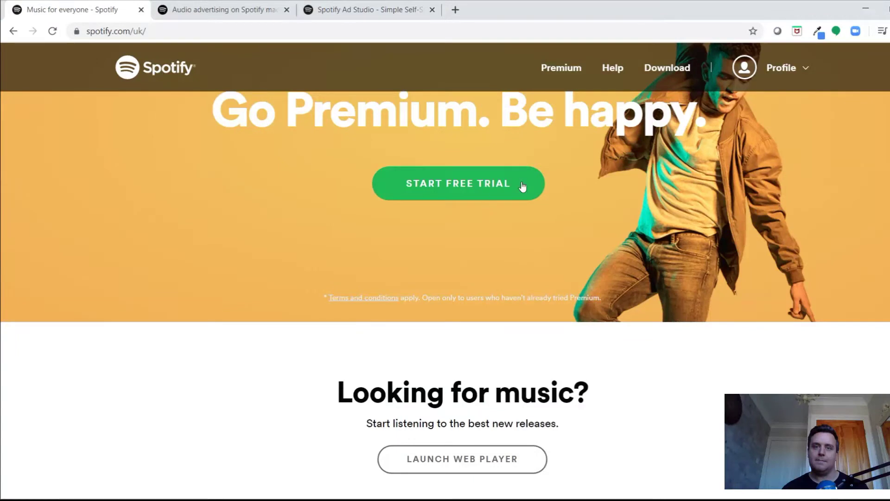
{"action": "left_click", "coordinate": [141, 10]}
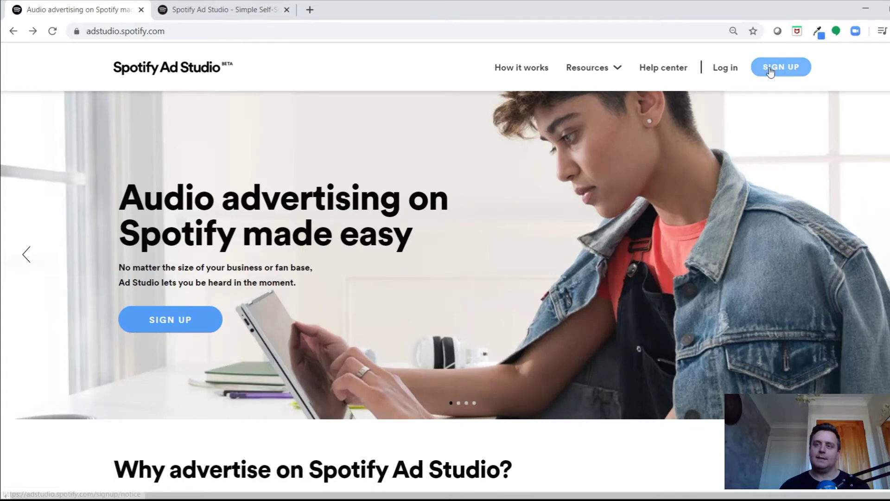
{"action": "left_click", "coordinate": [141, 9]}
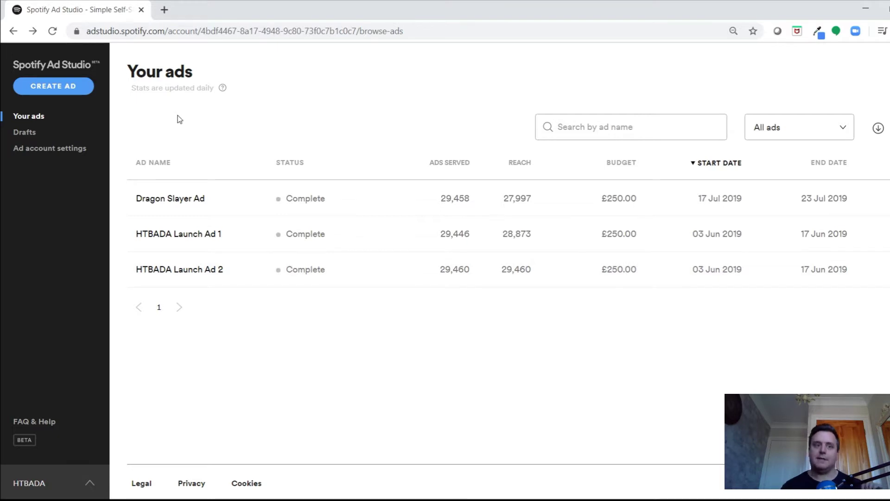
{"action": "left_click", "coordinate": [69, 86]}
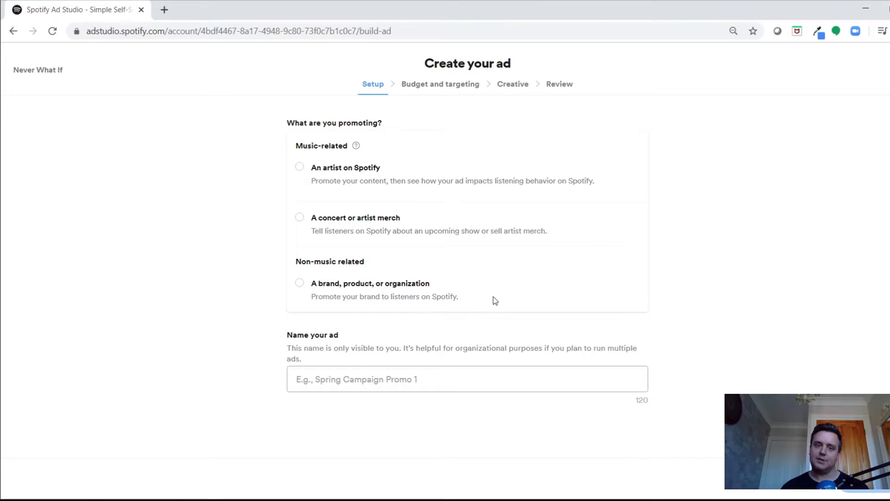
- Choose 'A brand, product, or organization', name the ad 'Test Ad 1', and continue
{"action": "left_click", "coordinate": [300, 283]}
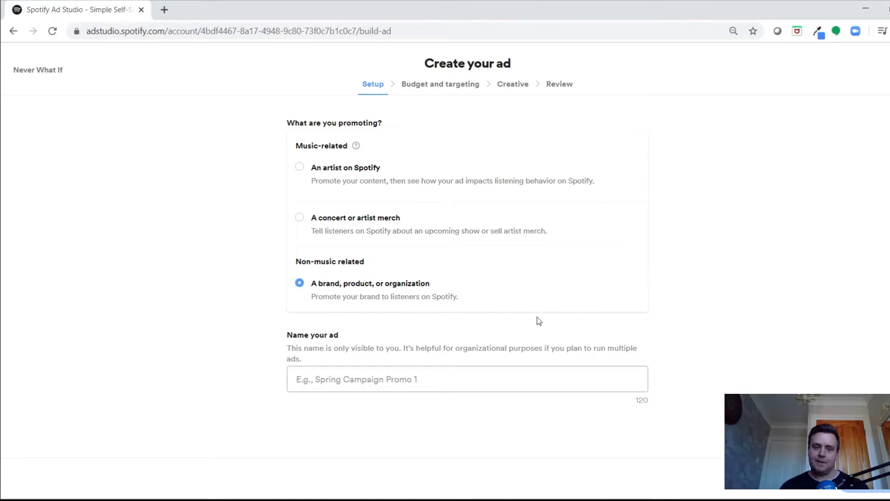
{"action": "left_click", "coordinate": [426, 372]}
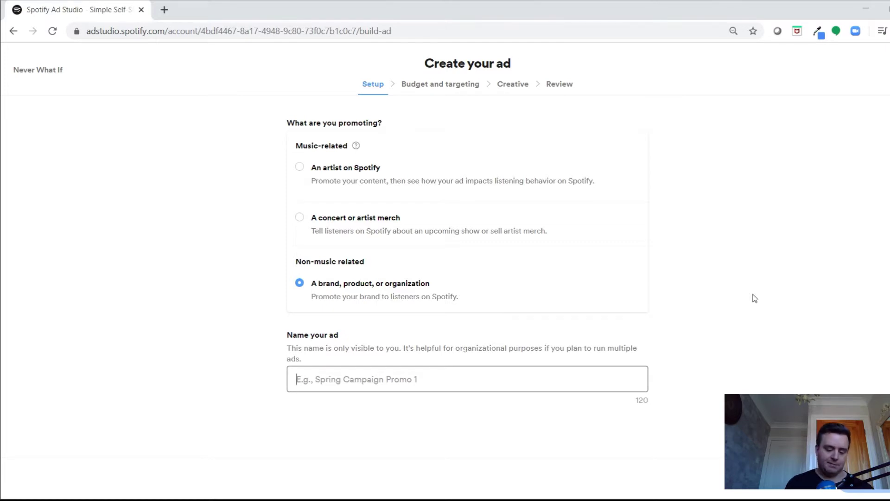
{"action": "type", "text": "Test Ad 1"}
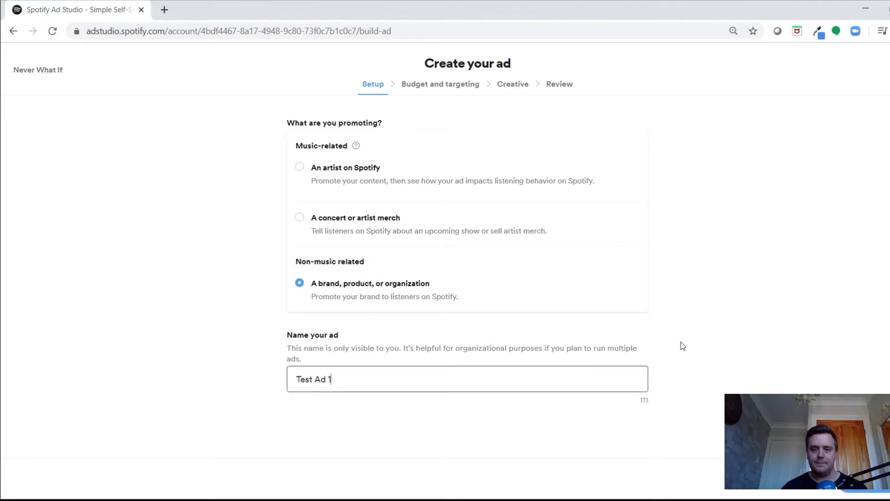
{"action": "key", "text": "Return"}
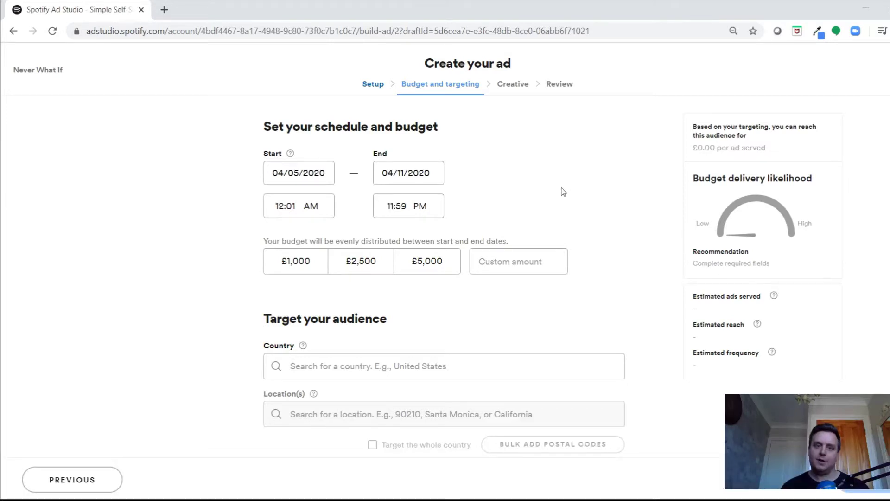
- Set a custom budget of £250.00
{"action": "left_click", "coordinate": [517, 266]}
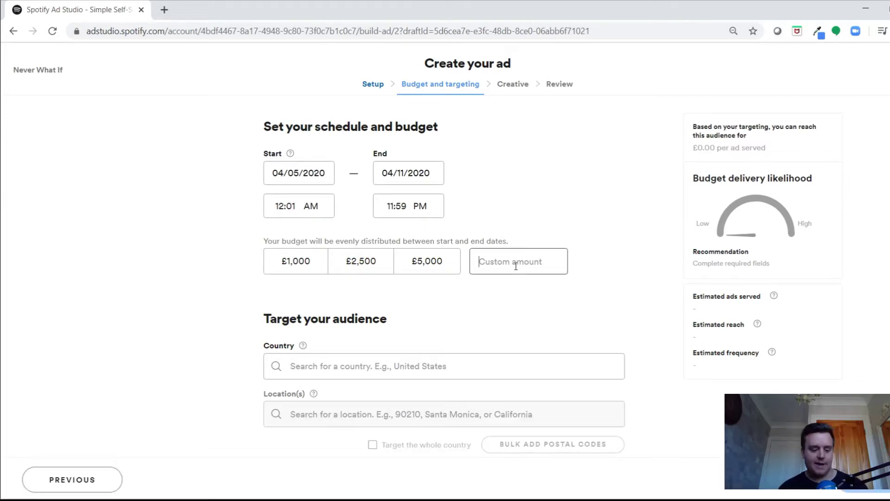
{"action": "type", "text": "250"}
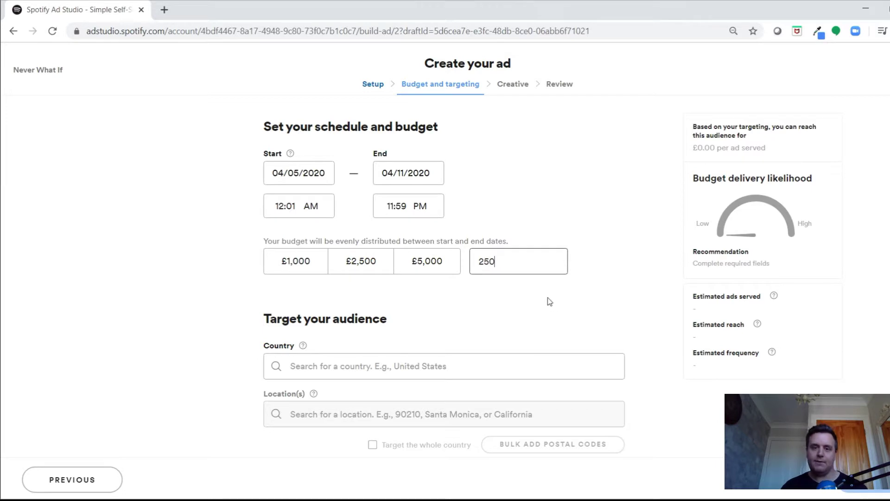
{"action": "left_click", "coordinate": [558, 302]}
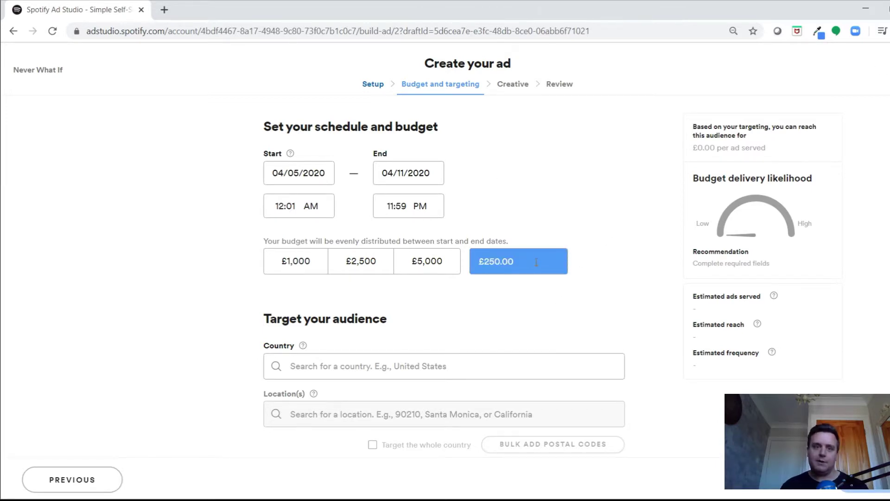
- Schedule the ad to run from April 12 to April 26, 2020
{"action": "left_click", "coordinate": [271, 179]}
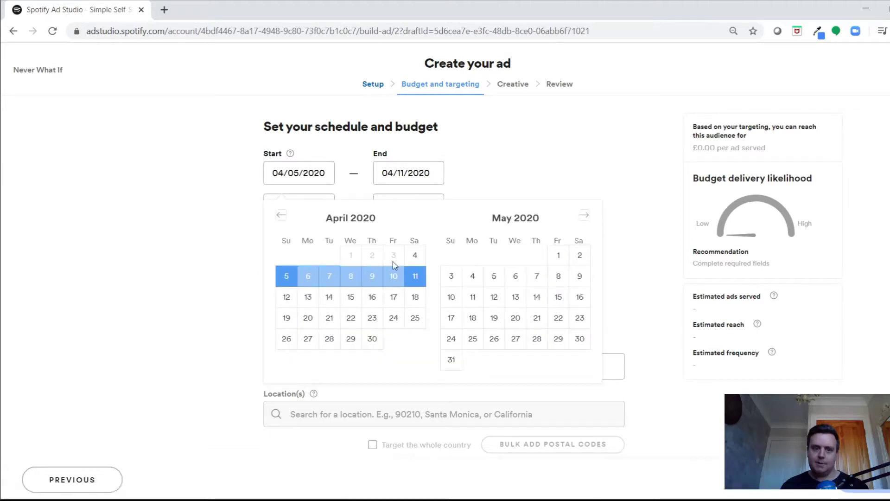
{"action": "left_click", "coordinate": [287, 298]}
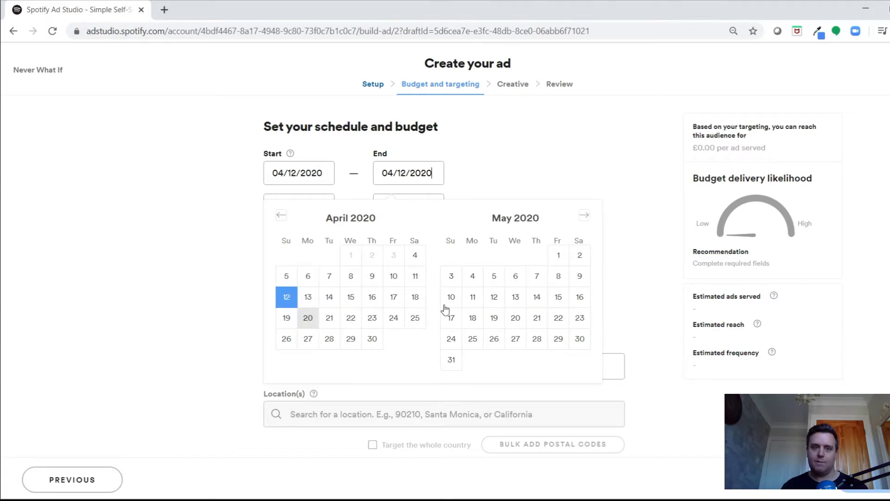
{"action": "left_click", "coordinate": [287, 339]}
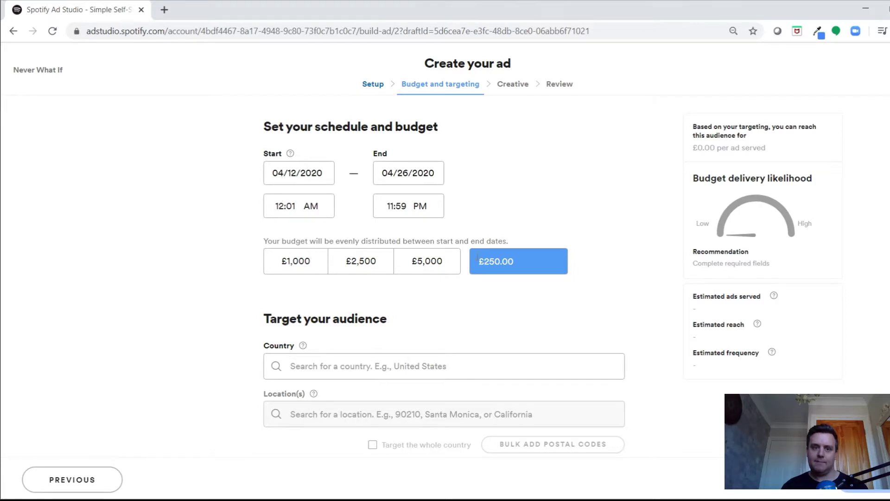
{"action": "scroll", "coordinate": [643, 216], "scroll_direction": "down", "scroll_amount": 1}
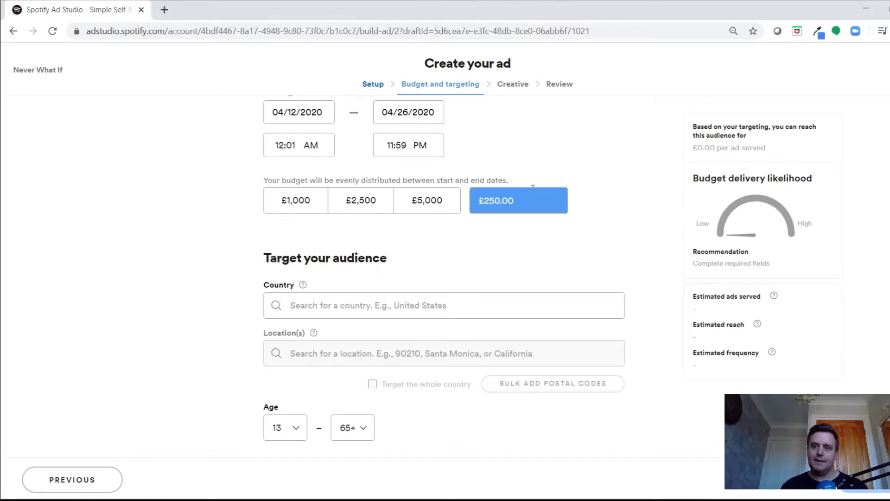
- Search 'united kin' and set United Kingdom as the whole target country
{"action": "left_click", "coordinate": [338, 311]}
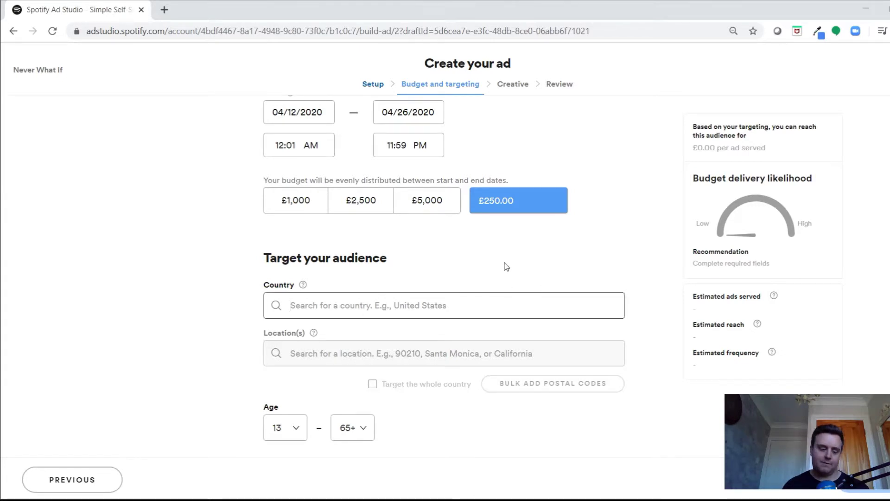
{"action": "type", "text": "unit"}
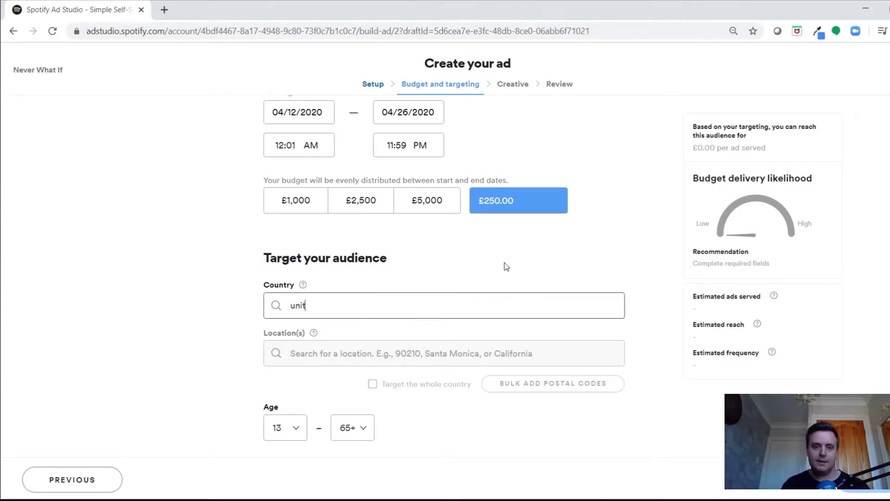
{"action": "type", "text": "ed kin"}
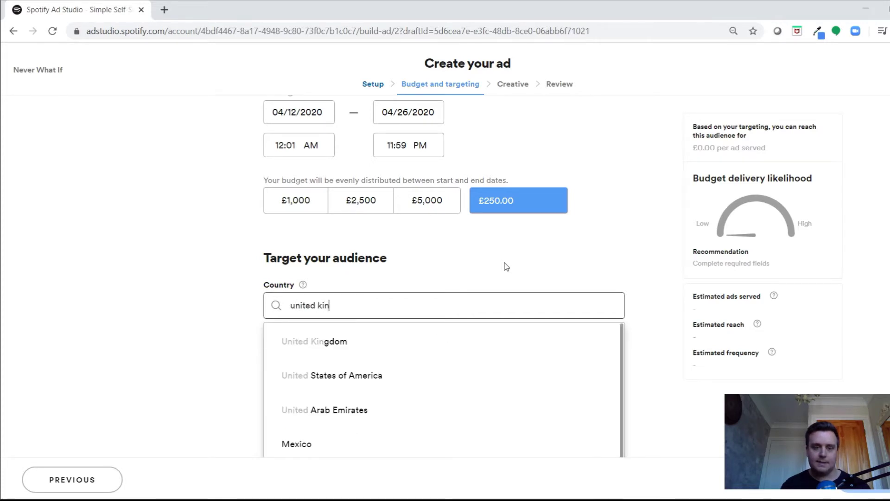
{"action": "left_click", "coordinate": [420, 344]}
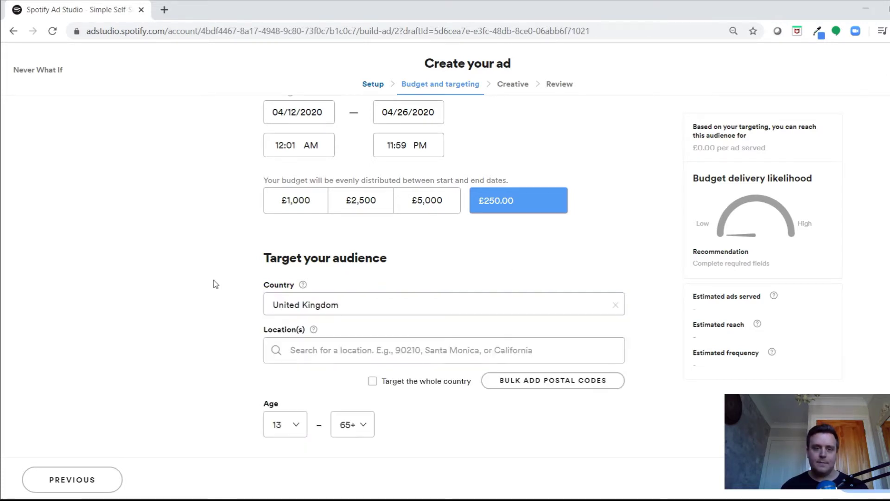
{"action": "scroll", "coordinate": [214, 283], "scroll_direction": "down", "scroll_amount": 2}
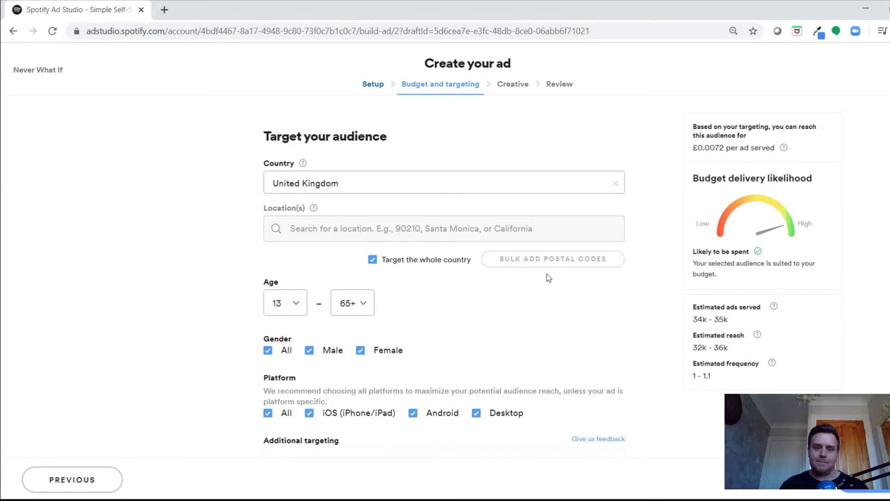
- Set the minimum age to 16 and choose Interests under Additional targeting
{"action": "scroll", "coordinate": [480, 293], "scroll_direction": "down", "scroll_amount": 1}
{"action": "scroll", "coordinate": [445, 260], "scroll_direction": "down", "scroll_amount": 1}
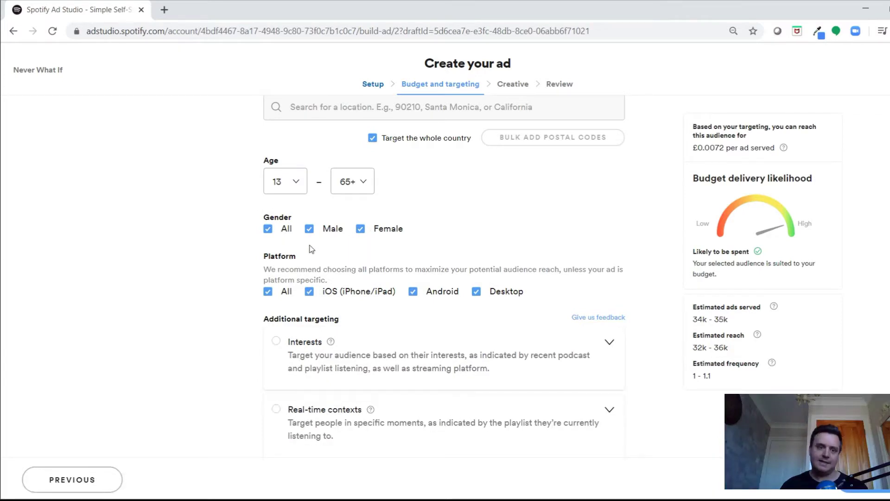
{"action": "scroll", "coordinate": [473, 229], "scroll_direction": "down", "scroll_amount": 1}
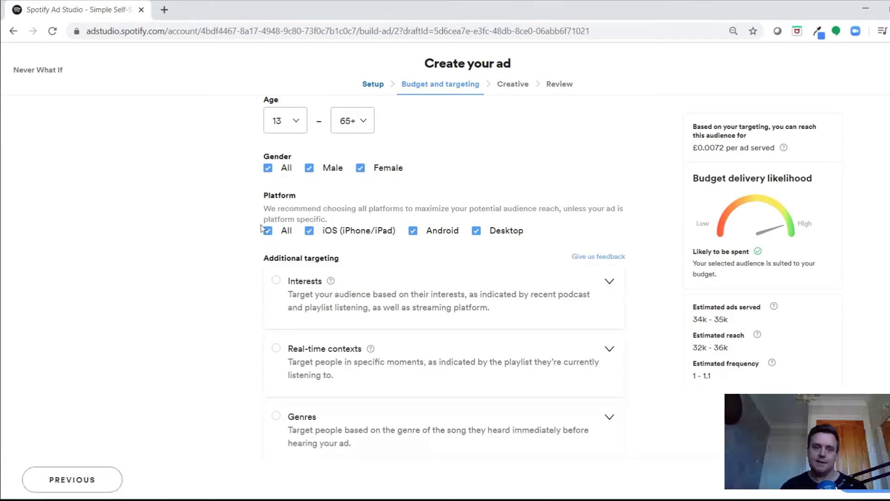
{"action": "scroll", "coordinate": [226, 279], "scroll_direction": "down", "scroll_amount": 2}
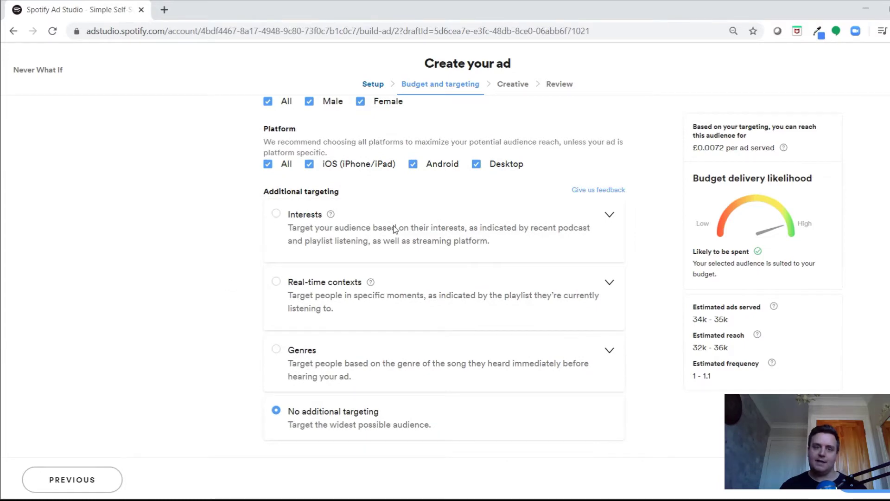
{"action": "scroll", "coordinate": [393, 225], "scroll_direction": "up", "scroll_amount": 9}
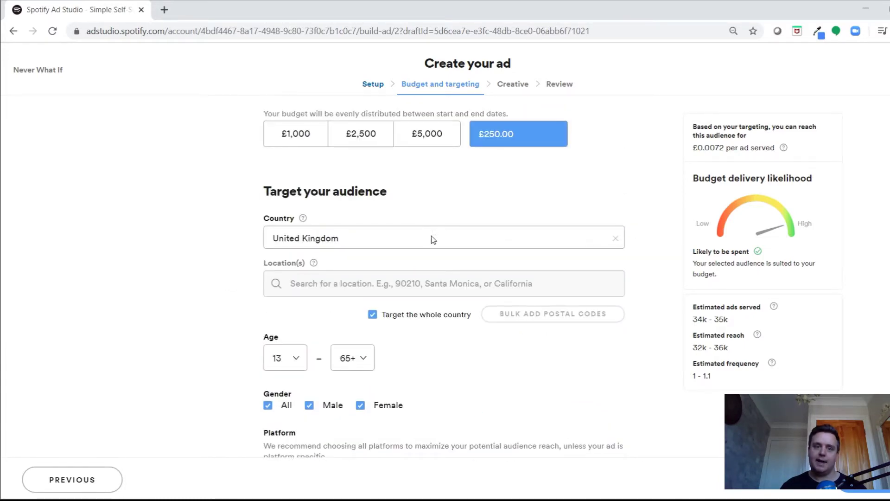
{"action": "scroll", "coordinate": [519, 273], "scroll_direction": "down", "scroll_amount": 1}
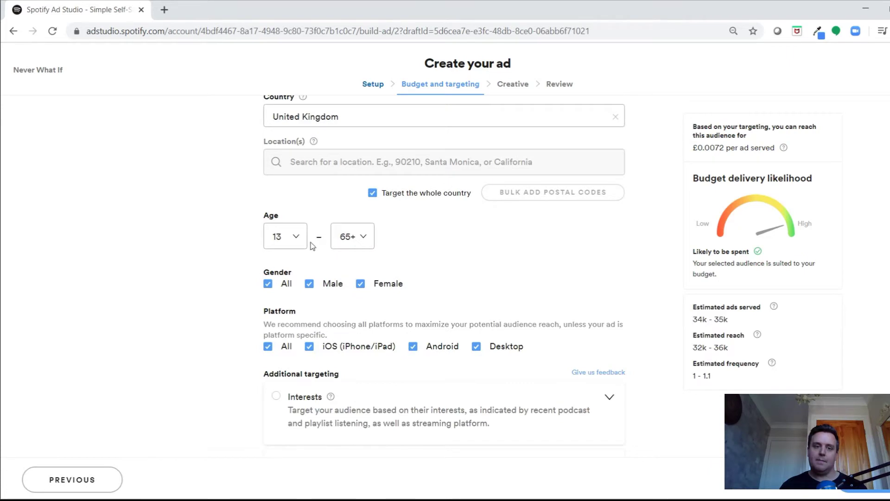
{"action": "left_click", "coordinate": [293, 238]}
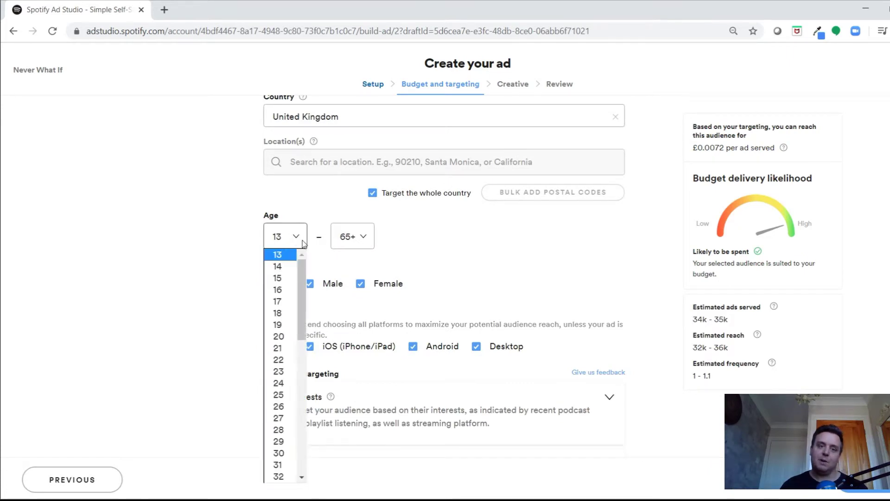
{"action": "left_click", "coordinate": [279, 290]}
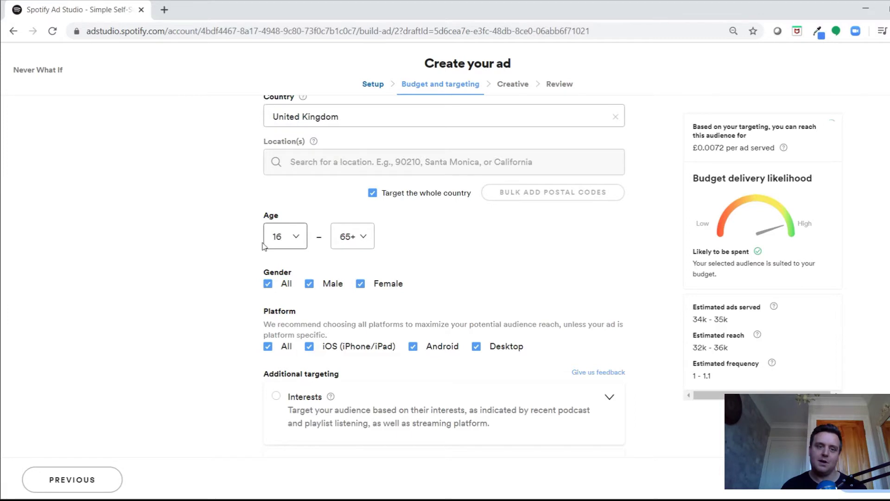
{"action": "left_click", "coordinate": [303, 239]}
{"action": "scroll", "coordinate": [302, 290], "scroll_direction": "down", "scroll_amount": 3}
{"action": "scroll", "coordinate": [303, 290], "scroll_direction": "up", "scroll_amount": 4}
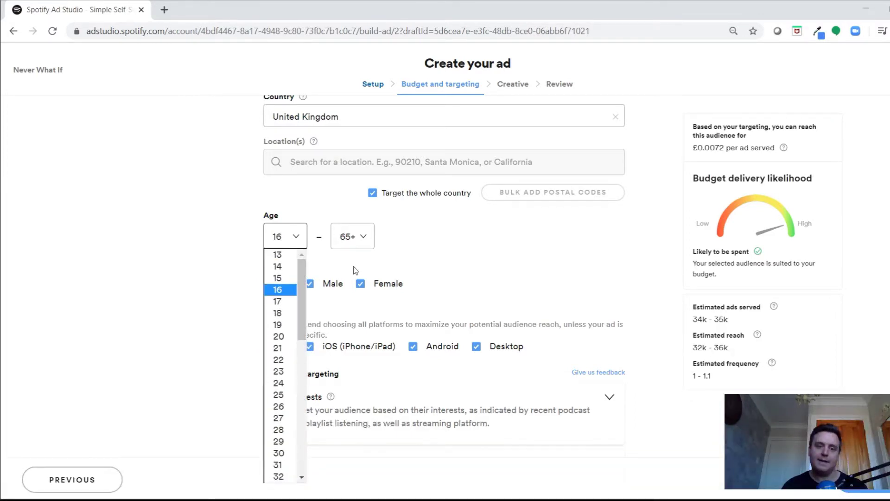
{"action": "left_click", "coordinate": [477, 254]}
{"action": "scroll", "coordinate": [445, 318], "scroll_direction": "down", "scroll_amount": 4}
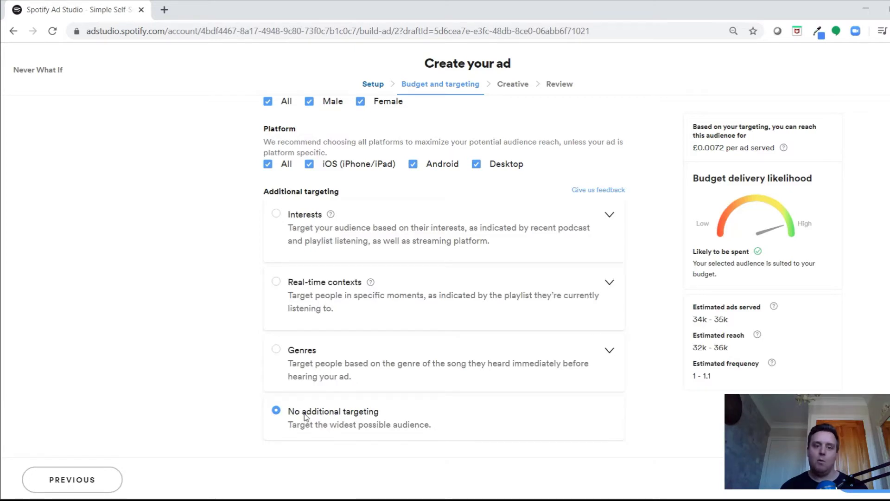
{"action": "left_click", "coordinate": [276, 214]}
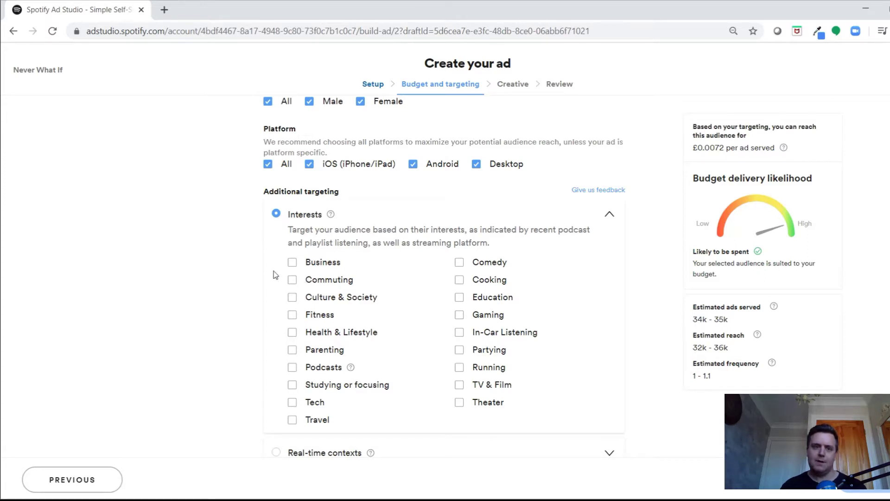
- Tick the Business and Podcasts interests, then untick both again
{"action": "left_click", "coordinate": [293, 263]}
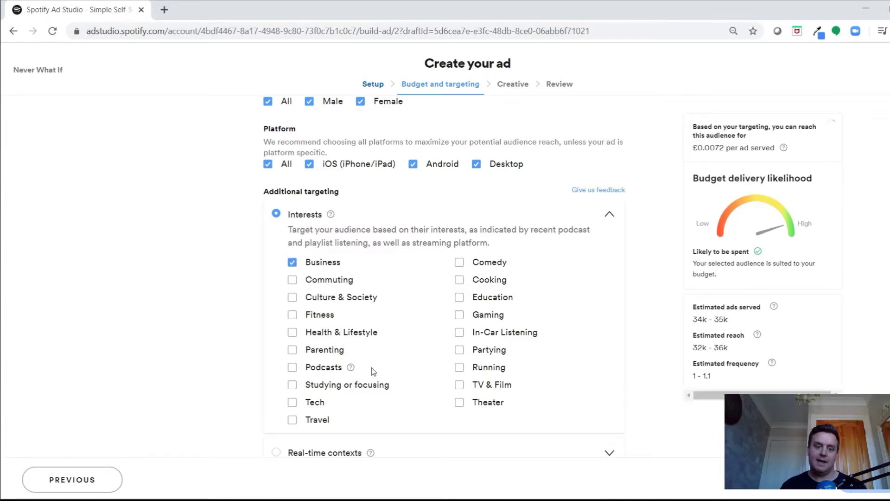
{"action": "left_click", "coordinate": [293, 367]}
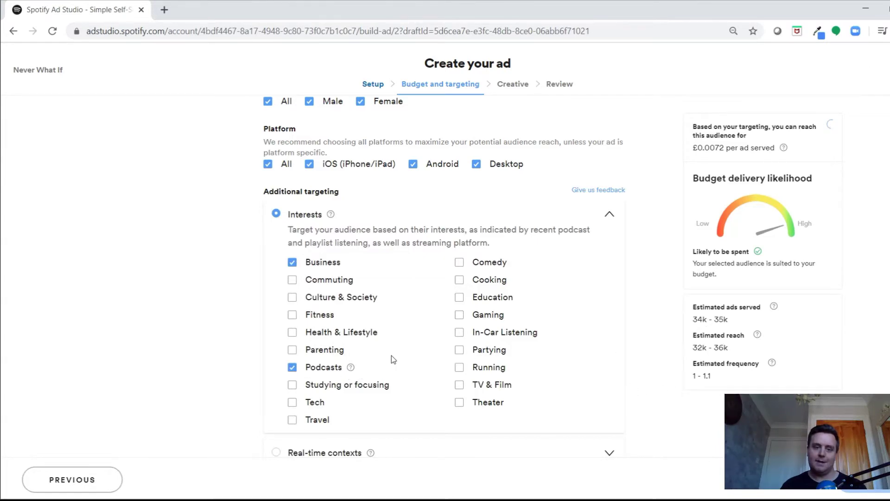
{"action": "scroll", "coordinate": [387, 363], "scroll_direction": "down", "scroll_amount": 3}
{"action": "scroll", "coordinate": [397, 363], "scroll_direction": "up", "scroll_amount": 5}
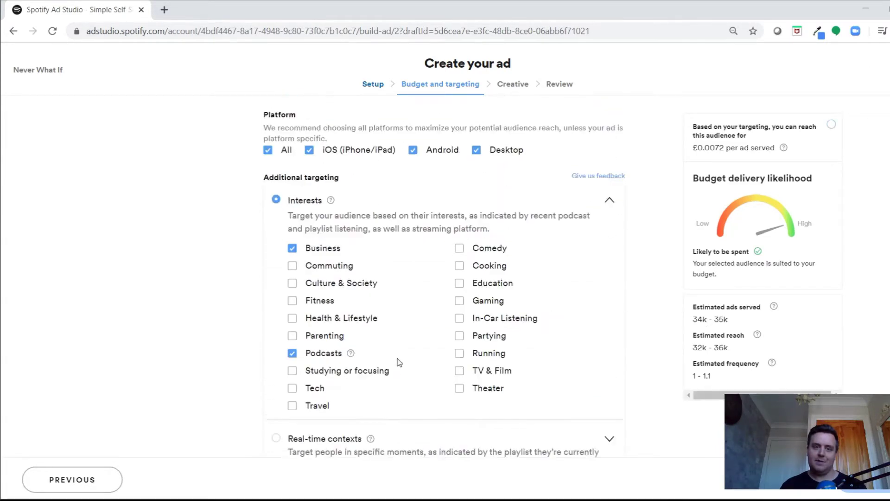
{"action": "left_click", "coordinate": [292, 334]}
{"action": "left_click", "coordinate": [292, 440]}
- Choose Real-time contexts, ticking then unticking Cooking so no moment is selected
{"action": "scroll", "coordinate": [295, 341], "scroll_direction": "down", "scroll_amount": 4}
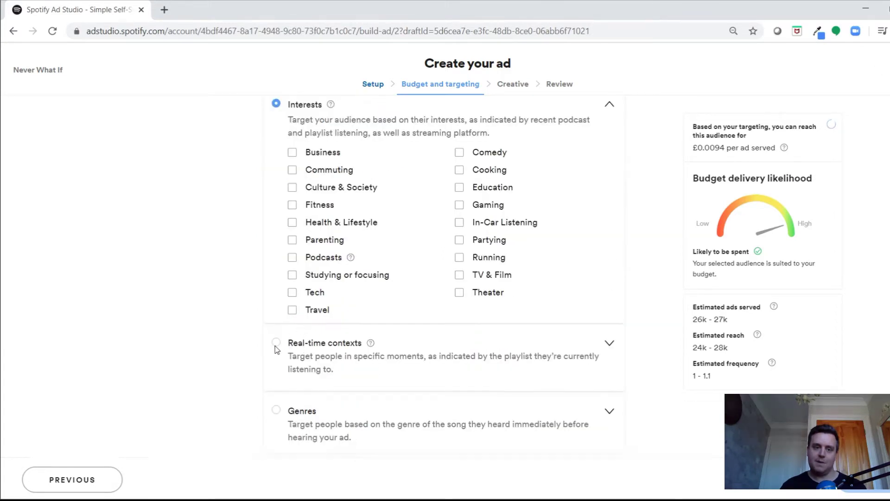
{"action": "left_click", "coordinate": [275, 345]}
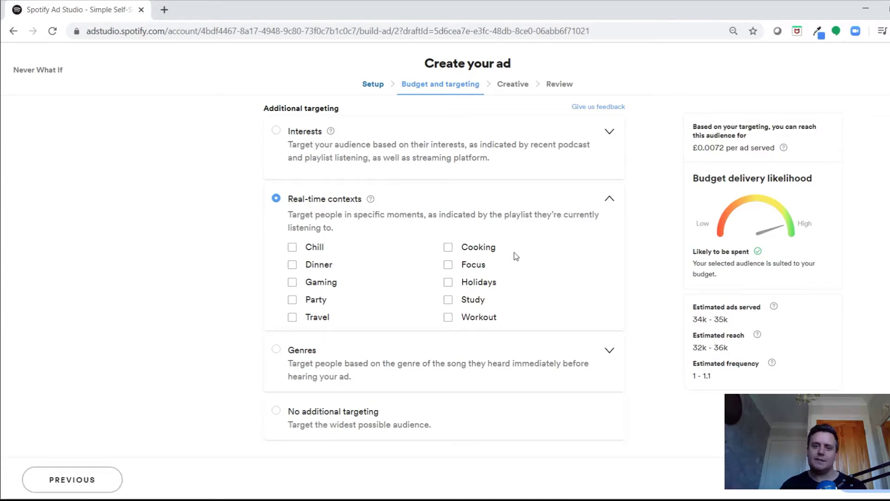
{"action": "left_click", "coordinate": [449, 248]}
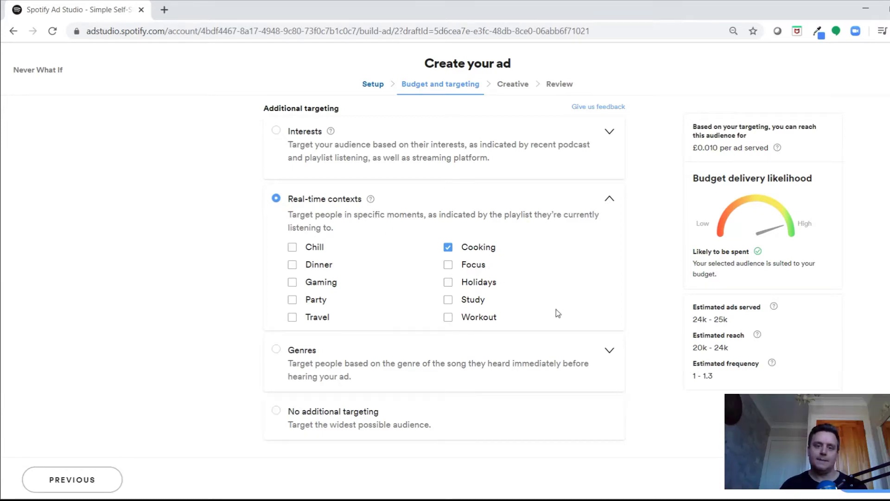
{"action": "left_click", "coordinate": [448, 247]}
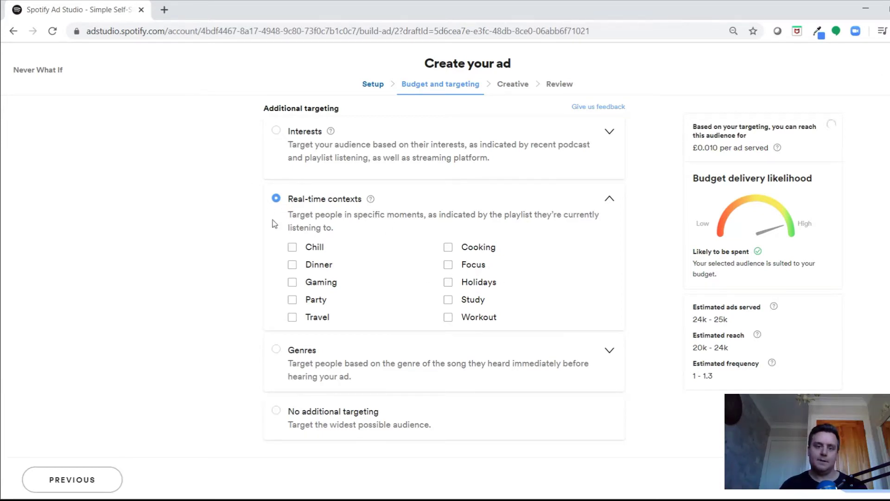
- Browse the Genres list without picking one, then choose No additional targeting
{"action": "left_click", "coordinate": [277, 349]}
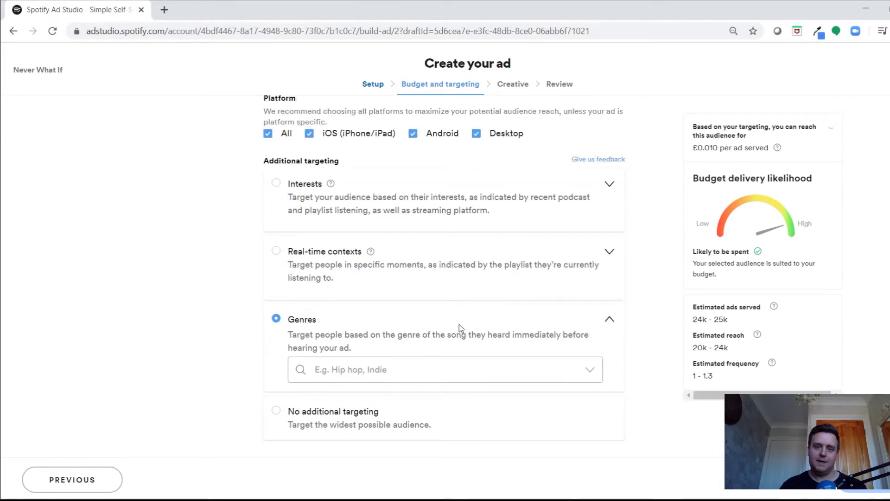
{"action": "left_click", "coordinate": [469, 369]}
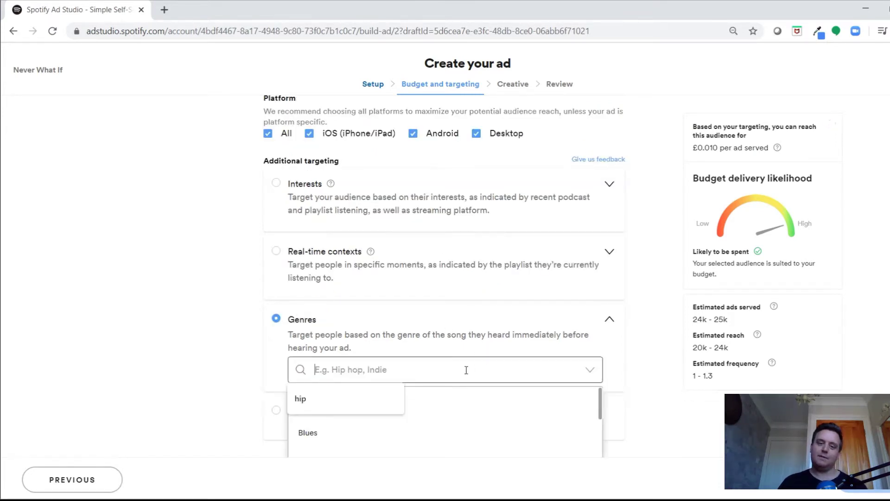
{"action": "scroll", "coordinate": [460, 344], "scroll_direction": "down", "scroll_amount": 2}
{"action": "scroll", "coordinate": [449, 306], "scroll_direction": "down", "scroll_amount": 2}
{"action": "scroll", "coordinate": [404, 331], "scroll_direction": "down", "scroll_amount": 4}
{"action": "scroll", "coordinate": [403, 342], "scroll_direction": "down", "scroll_amount": 3}
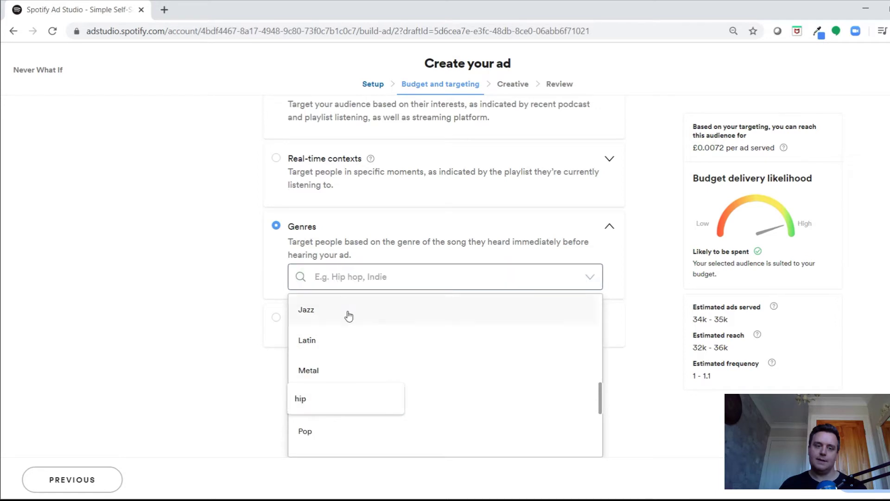
{"action": "scroll", "coordinate": [343, 361], "scroll_direction": "down", "scroll_amount": 4}
{"action": "left_click", "coordinate": [244, 324]}
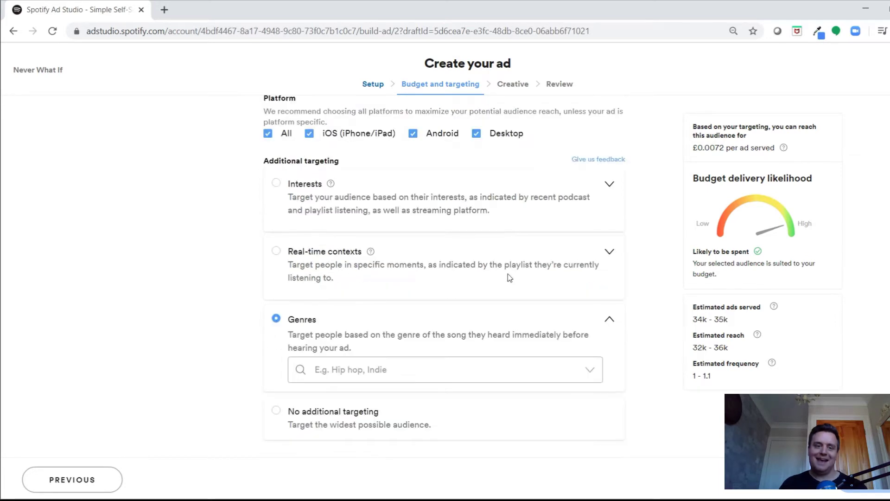
{"action": "left_click", "coordinate": [302, 412]}
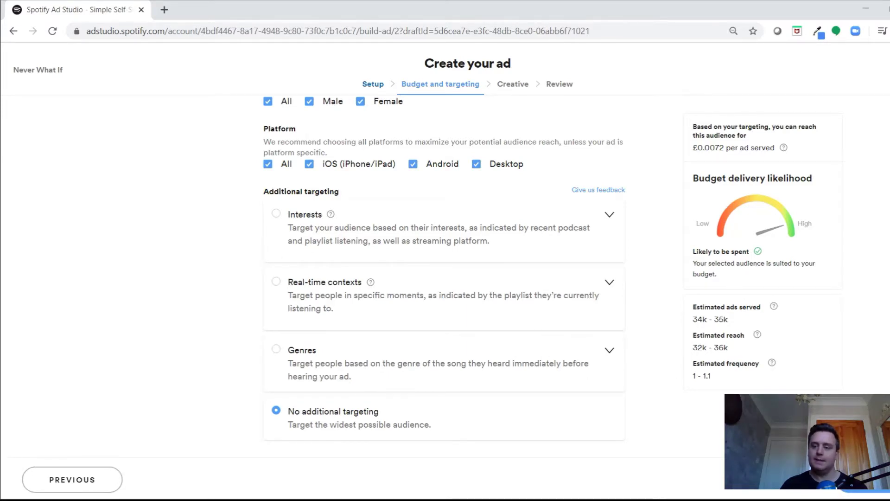
- Review the schedule and targeting settings, then proceed to the Creative step
{"action": "scroll", "coordinate": [488, 282], "scroll_direction": "up", "scroll_amount": 10}
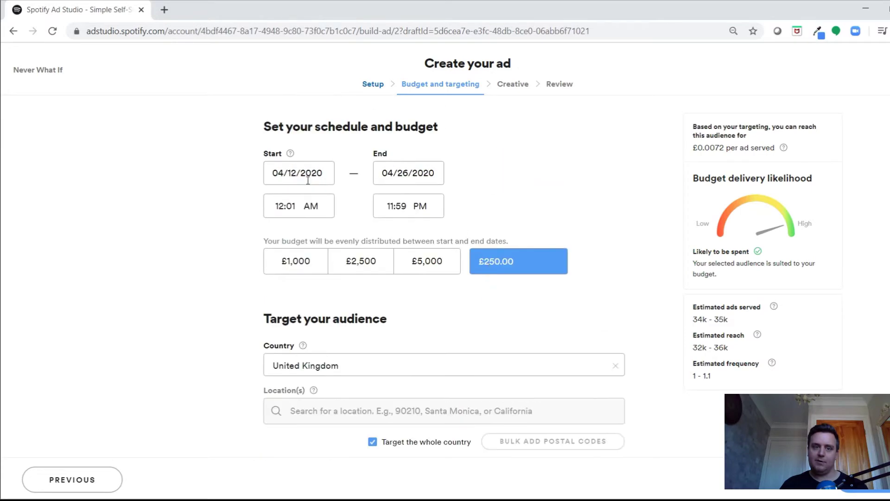
{"action": "scroll", "coordinate": [489, 330], "scroll_direction": "down", "scroll_amount": 3}
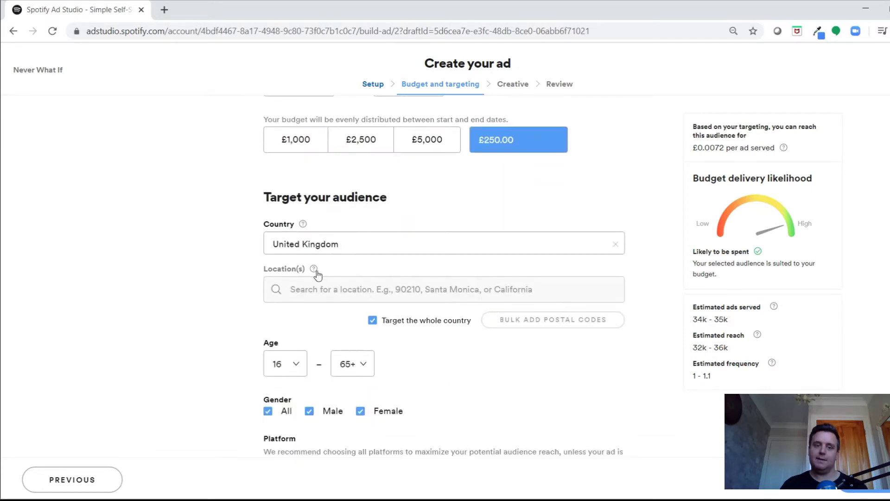
{"action": "scroll", "coordinate": [285, 302], "scroll_direction": "down", "scroll_amount": 3}
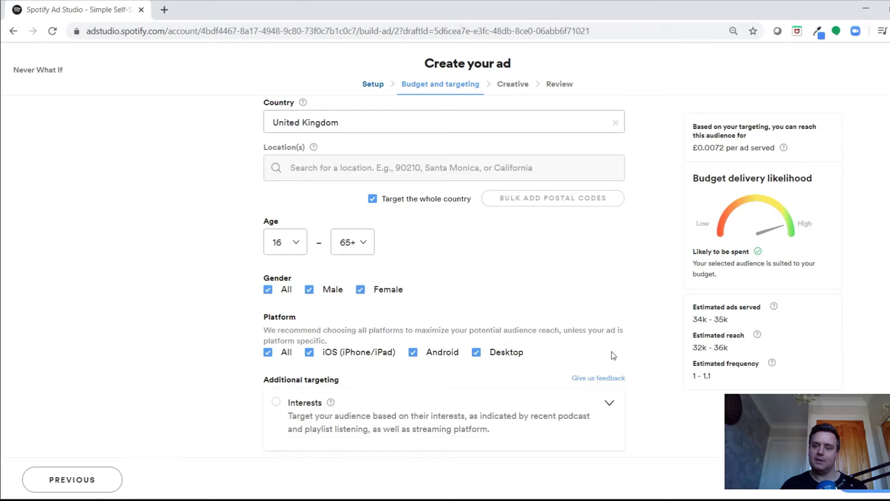
{"action": "scroll", "coordinate": [612, 355], "scroll_direction": "down", "scroll_amount": 5}
{"action": "left_click", "coordinate": [858, 480]}
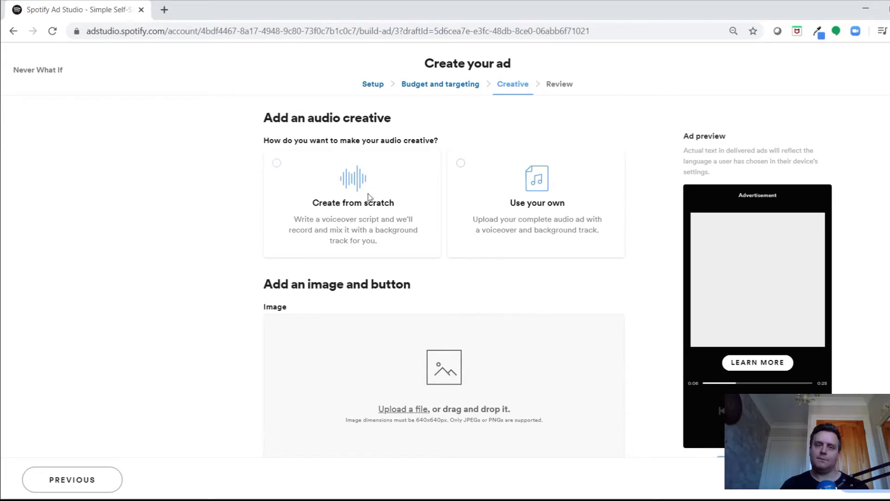
- Choose 'Use your own' and upload 'Spotify Trailer - Dragon Slayer' from the Desktop
{"action": "left_click", "coordinate": [462, 164]}
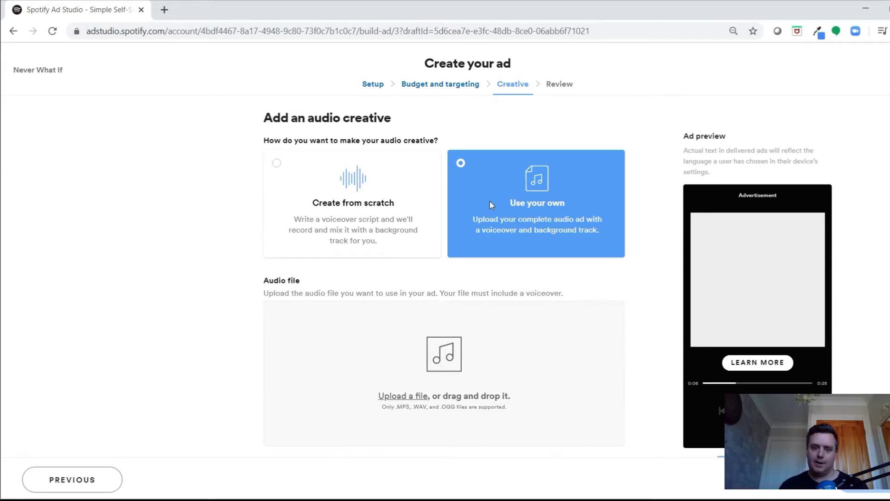
{"action": "left_click", "coordinate": [408, 400]}
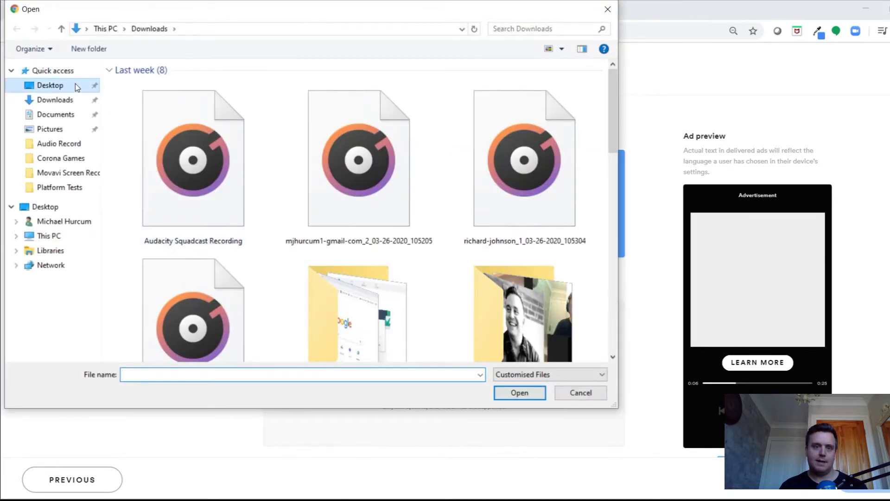
{"action": "left_click", "coordinate": [76, 85]}
{"action": "double_click", "coordinate": [183, 84]}
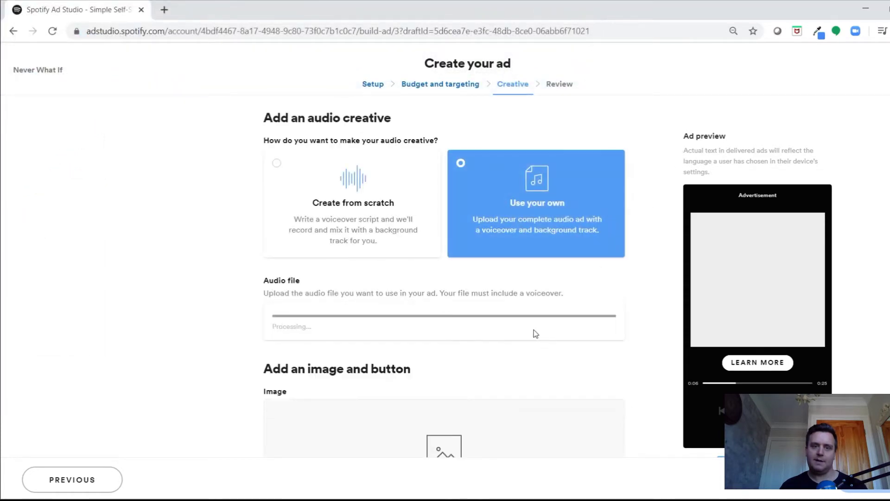
{"action": "scroll", "coordinate": [535, 334], "scroll_direction": "down", "scroll_amount": 1}
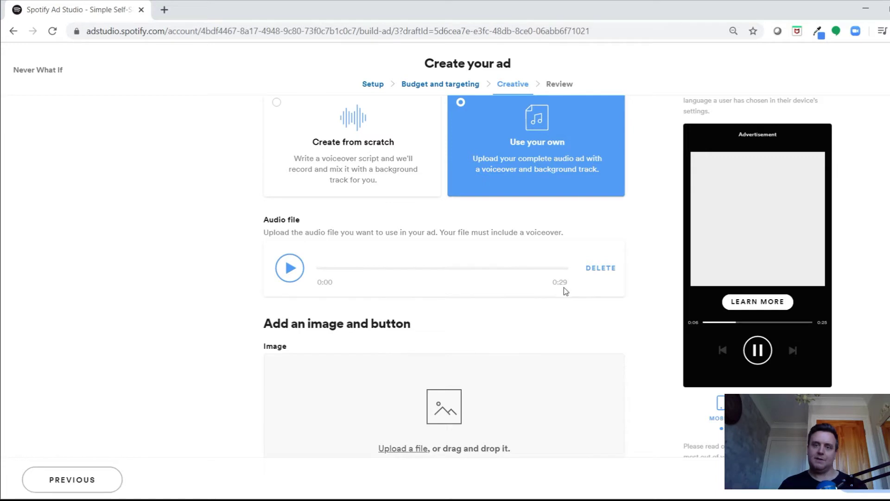
{"action": "scroll", "coordinate": [687, 310], "scroll_direction": "down", "scroll_amount": 1}
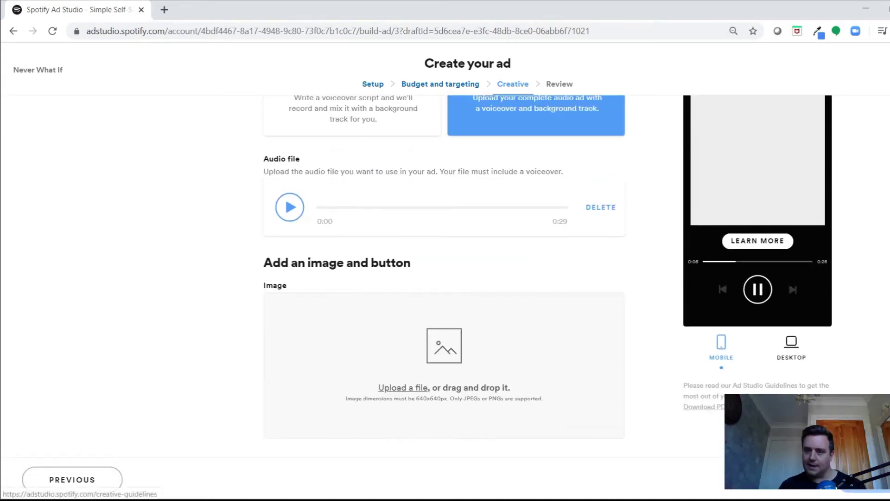
- Open the Ad Studio guidelines 2.1 PDF in a new tab, read its specs, and return to the draft
{"action": "right_click", "coordinate": [704, 406]}
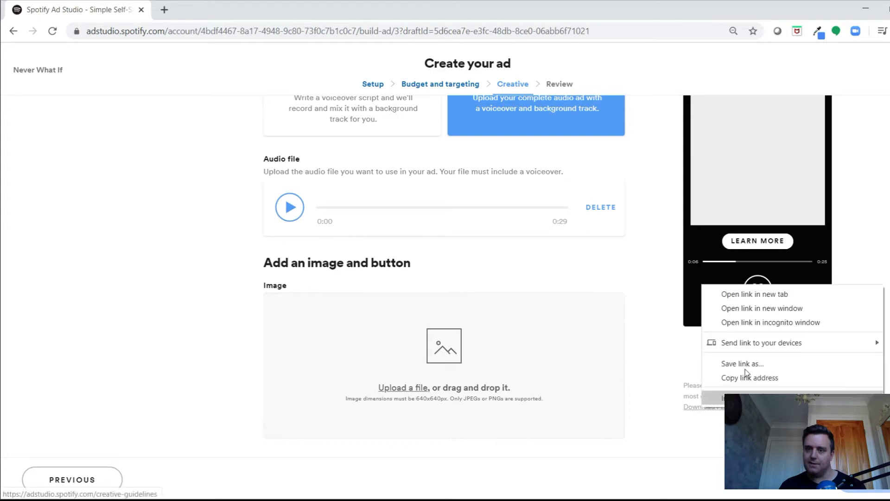
{"action": "left_click", "coordinate": [747, 294]}
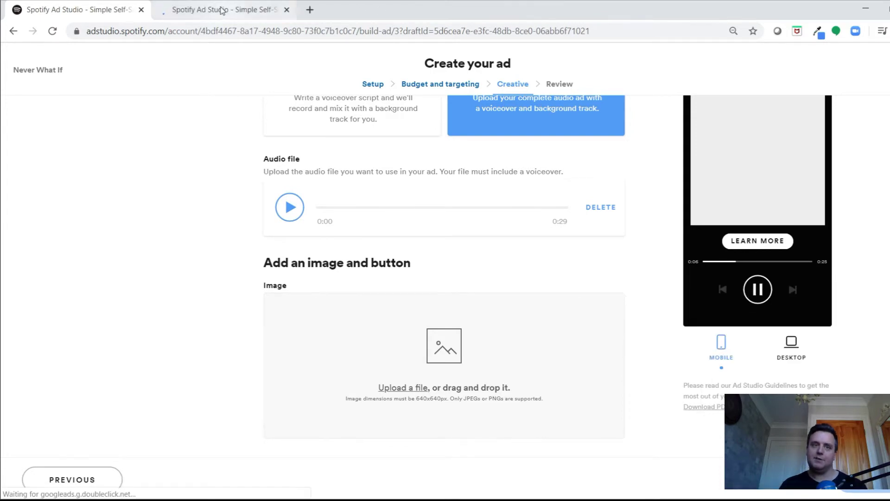
{"action": "left_click", "coordinate": [268, 14]}
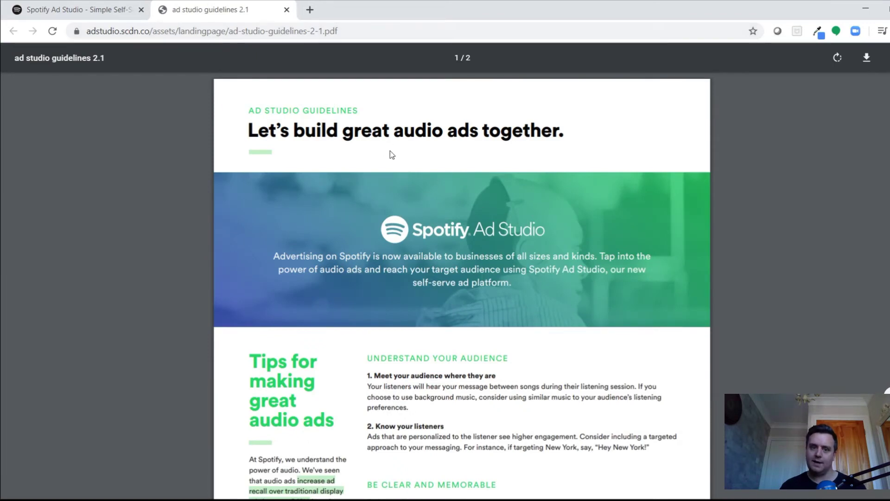
{"action": "scroll", "coordinate": [511, 244], "scroll_direction": "down", "scroll_amount": 4}
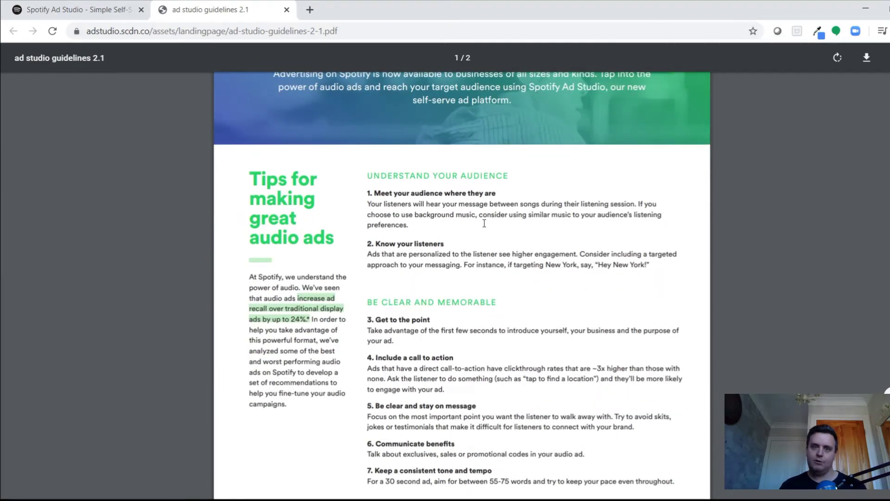
{"action": "scroll", "coordinate": [403, 272], "scroll_direction": "down", "scroll_amount": 13}
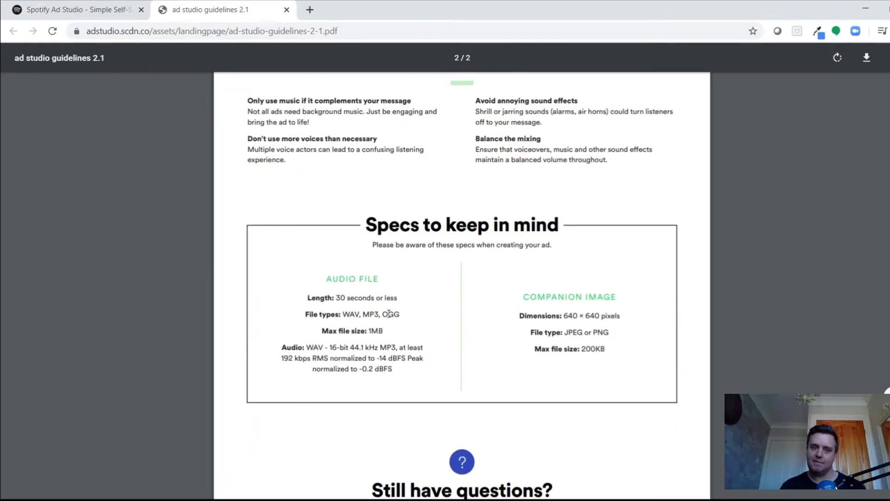
{"action": "scroll", "coordinate": [494, 308], "scroll_direction": "down", "scroll_amount": 1}
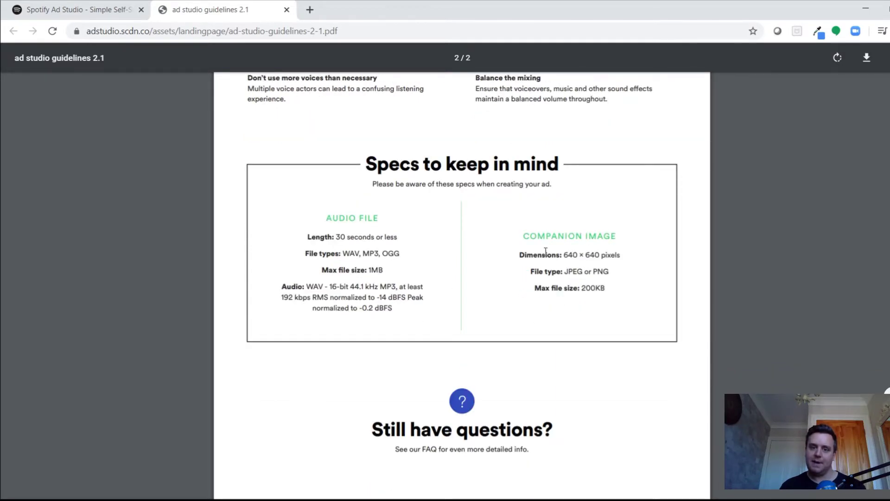
{"action": "scroll", "coordinate": [437, 249], "scroll_direction": "up", "scroll_amount": 20}
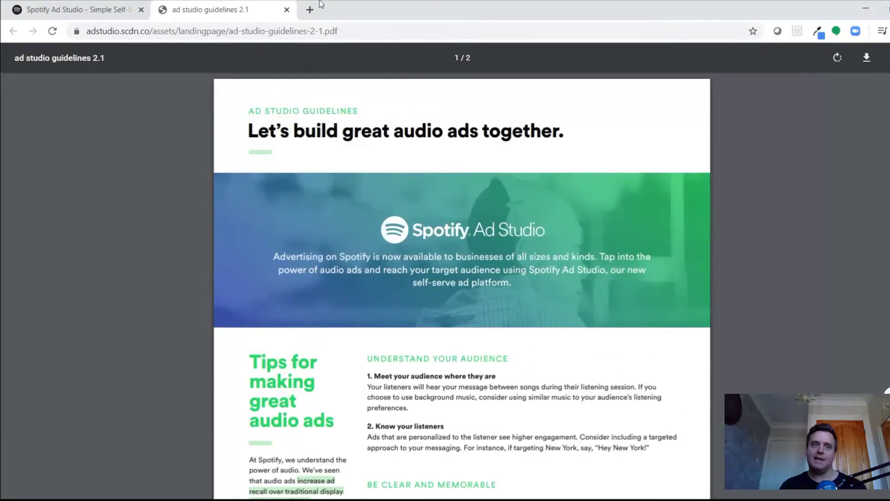
{"action": "left_click", "coordinate": [86, 10]}
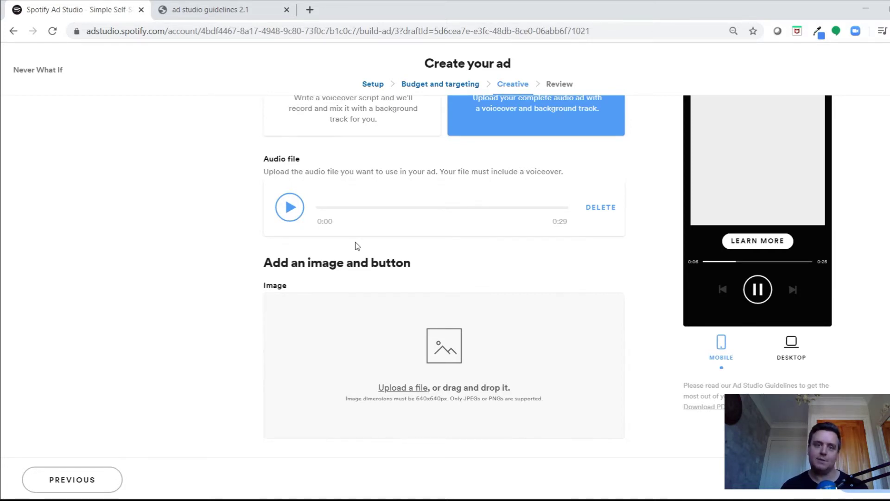
{"action": "scroll", "coordinate": [380, 232], "scroll_direction": "up", "scroll_amount": 3}
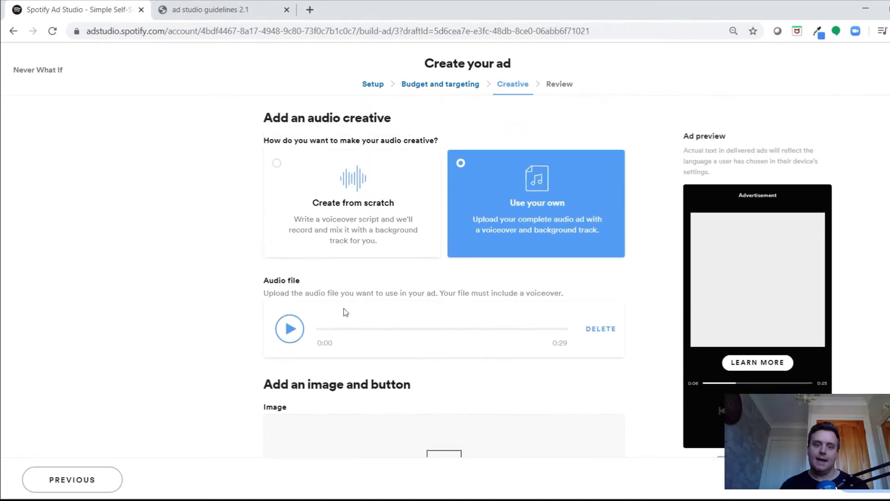
{"action": "left_click", "coordinate": [290, 328]}
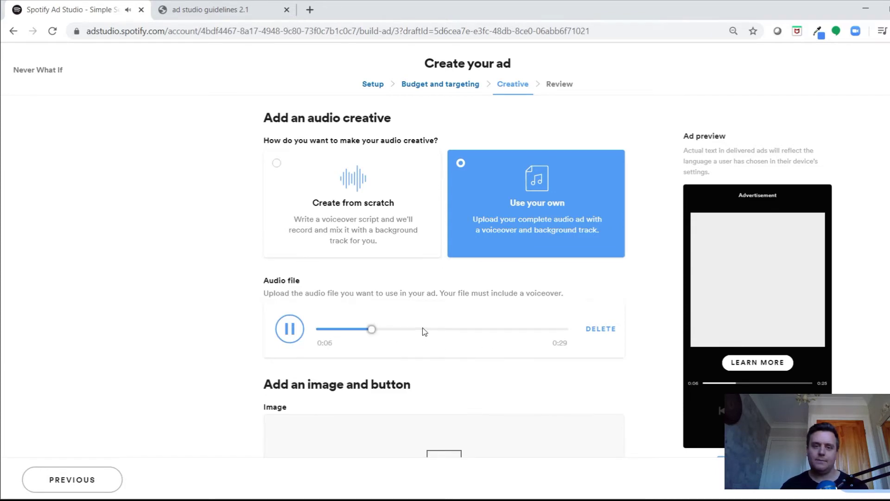
{"action": "left_click", "coordinate": [453, 329]}
{"action": "left_click", "coordinate": [556, 329]}
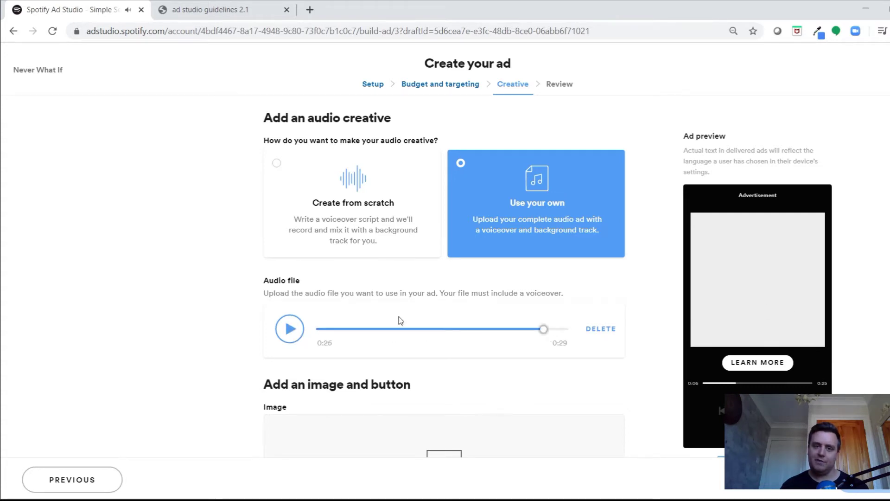
{"action": "scroll", "coordinate": [672, 316], "scroll_direction": "down", "scroll_amount": 3}
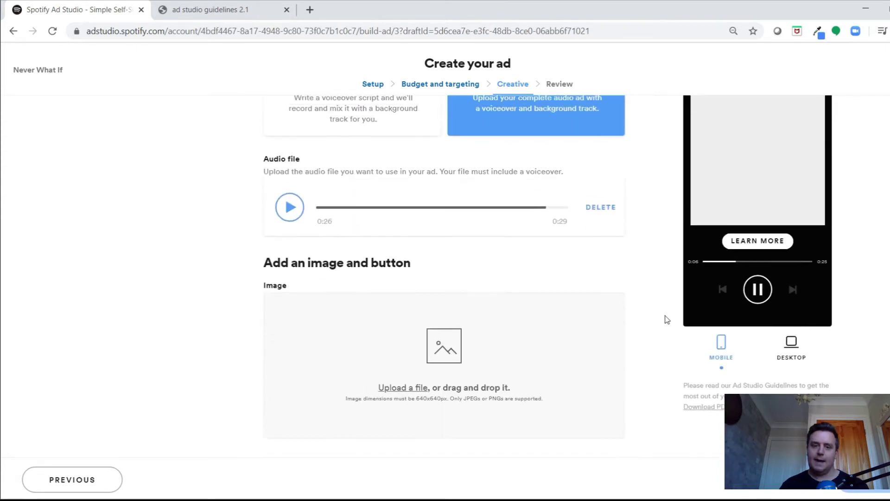
{"action": "scroll", "coordinate": [322, 282], "scroll_direction": "down", "scroll_amount": 1}
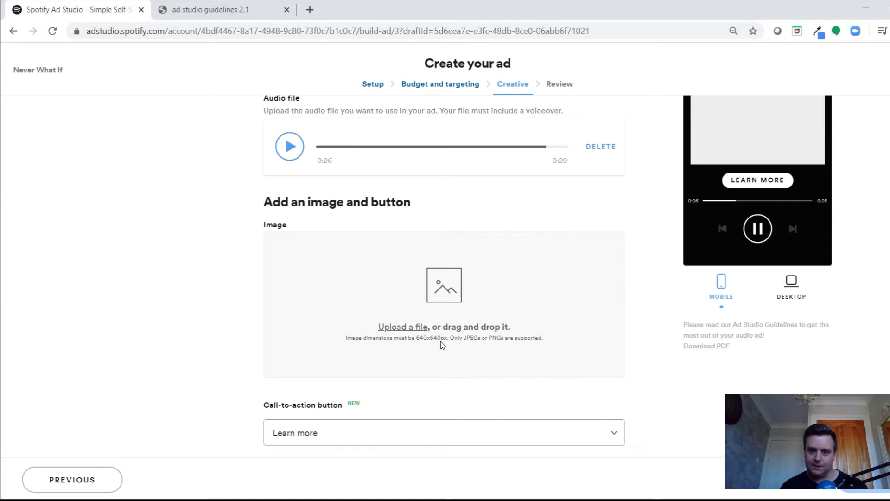
- Upload the Spotify Ad 3 - Dragon Slayer image as the ad's companion image
{"action": "left_click", "coordinate": [405, 327]}
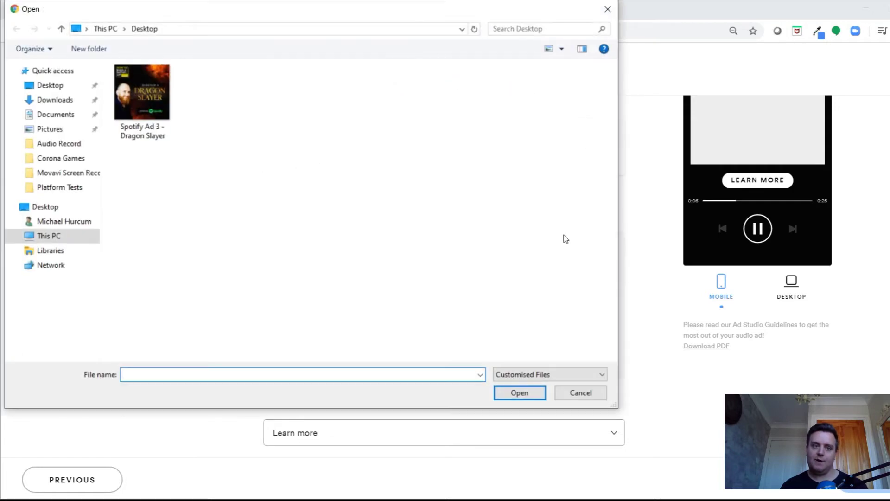
{"action": "double_click", "coordinate": [149, 101]}
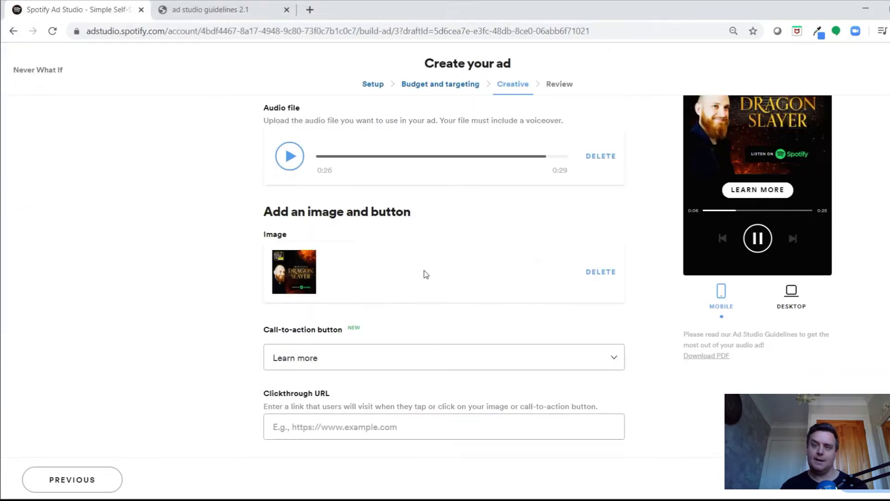
{"action": "scroll", "coordinate": [463, 276], "scroll_direction": "up", "scroll_amount": 2}
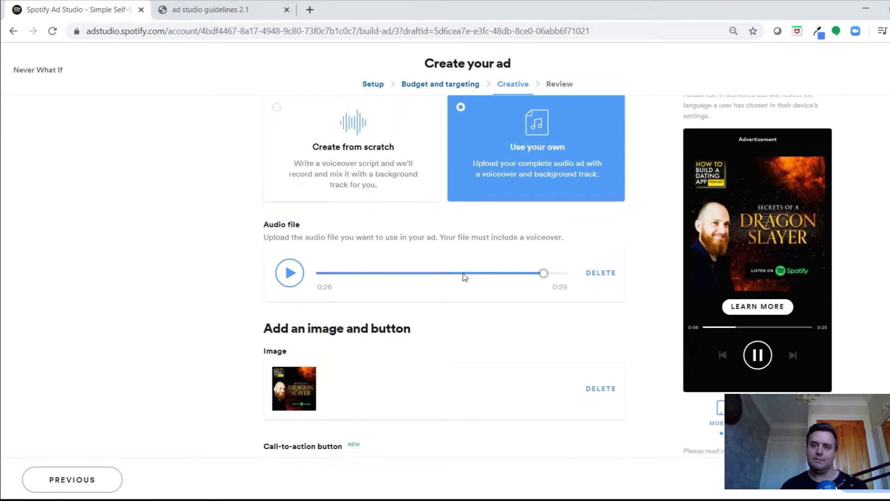
{"action": "scroll", "coordinate": [465, 277], "scroll_direction": "up", "scroll_amount": 1}
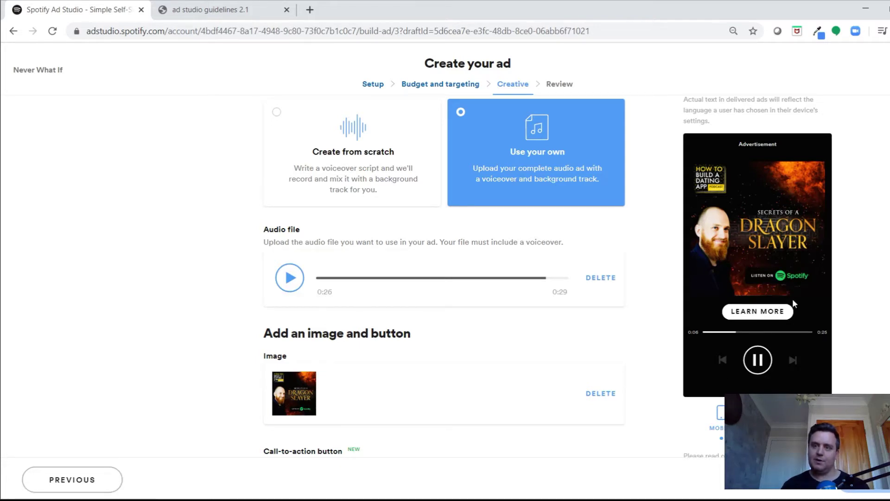
{"action": "scroll", "coordinate": [554, 266], "scroll_direction": "down", "scroll_amount": 3}
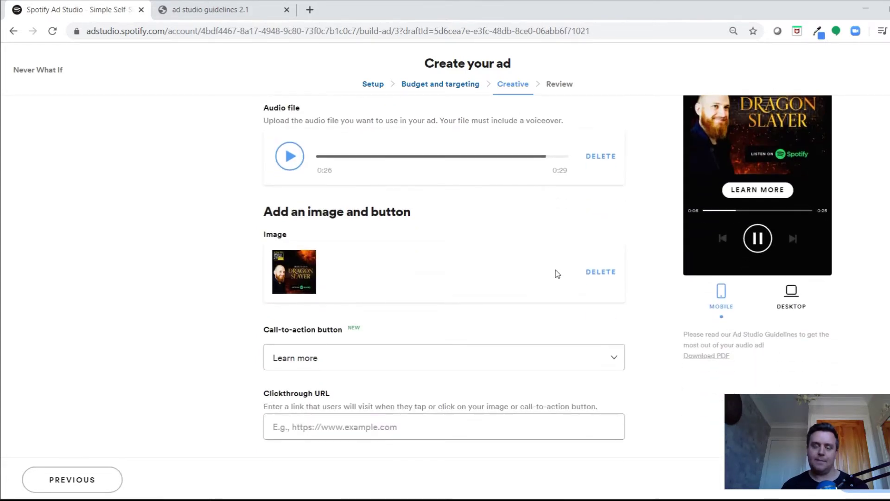
- Set the call-to-action button to Listen now, leaving the clickthrough URL blank for now
{"action": "left_click", "coordinate": [311, 359]}
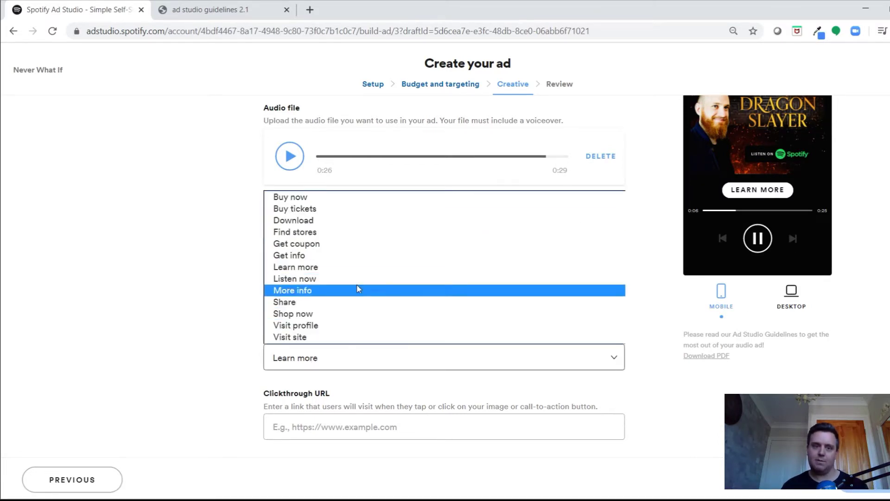
{"action": "left_click", "coordinate": [292, 280]}
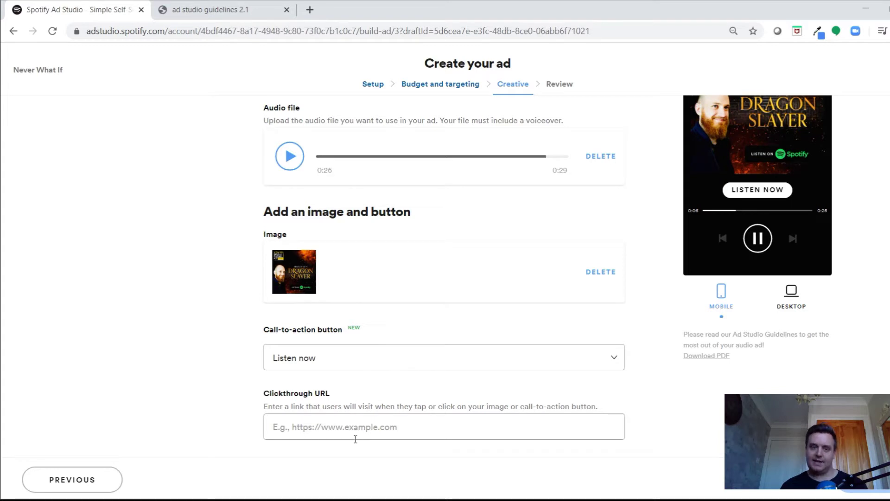
{"action": "left_click", "coordinate": [345, 427]}
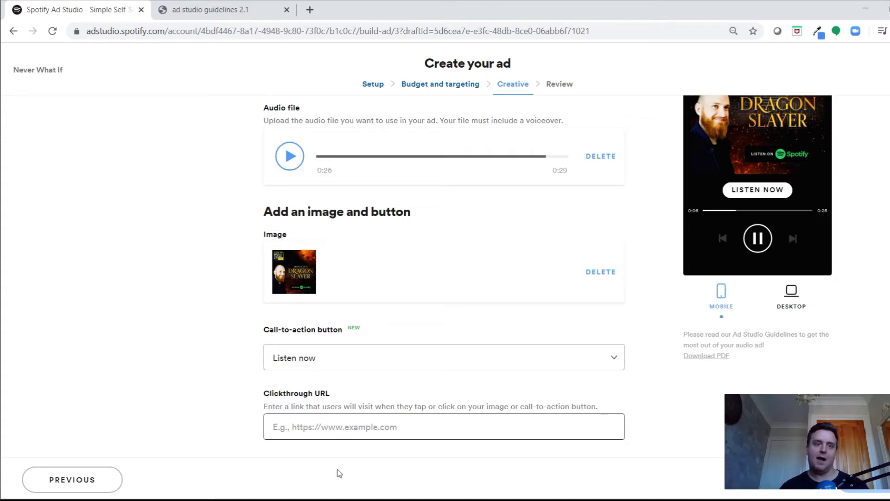
- Load howtobuildadatingapp.com in a new tab and copy its address
{"action": "left_click", "coordinate": [310, 10]}
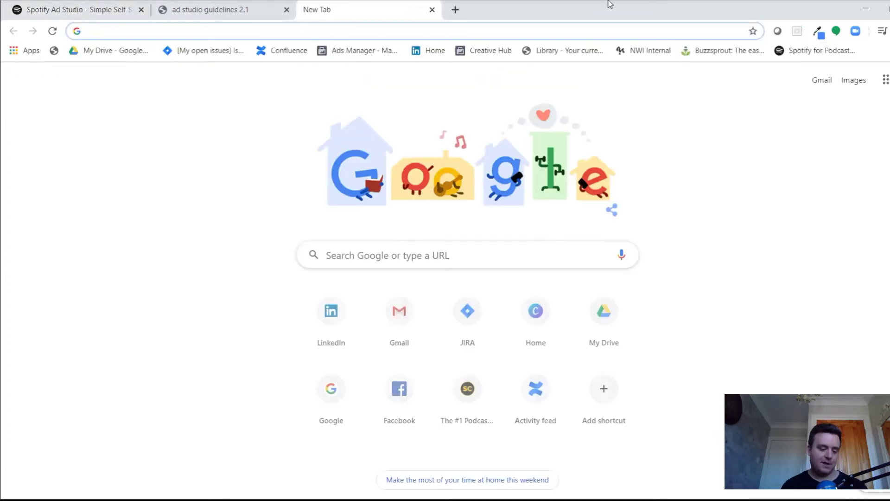
{"action": "key", "text": "ctrl+v"}
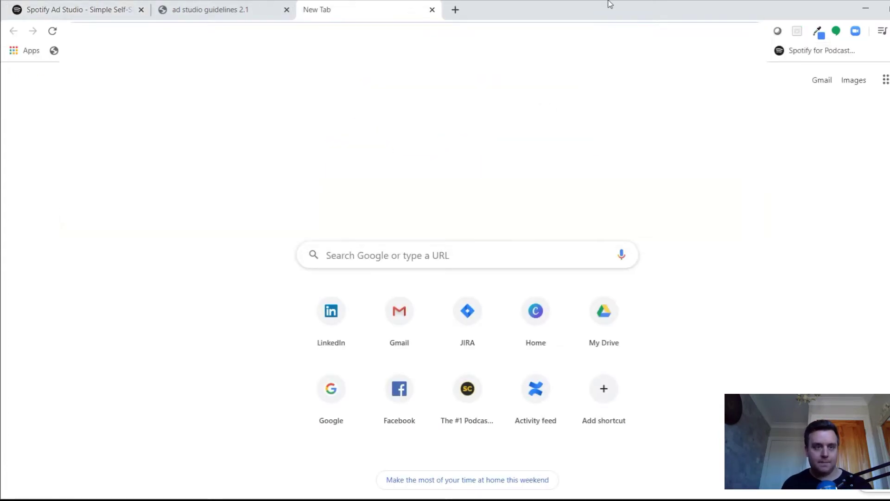
{"action": "key", "text": "Return"}
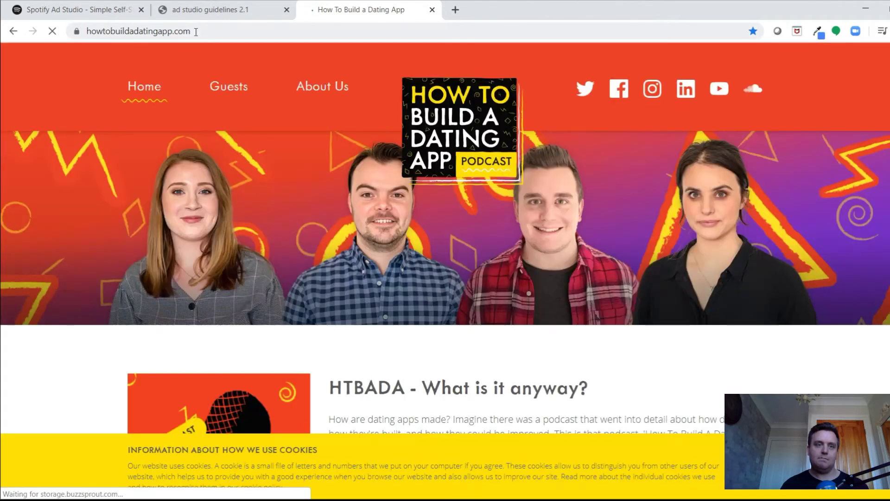
{"action": "left_click", "coordinate": [191, 33]}
{"action": "key", "text": "ctrl+c"}
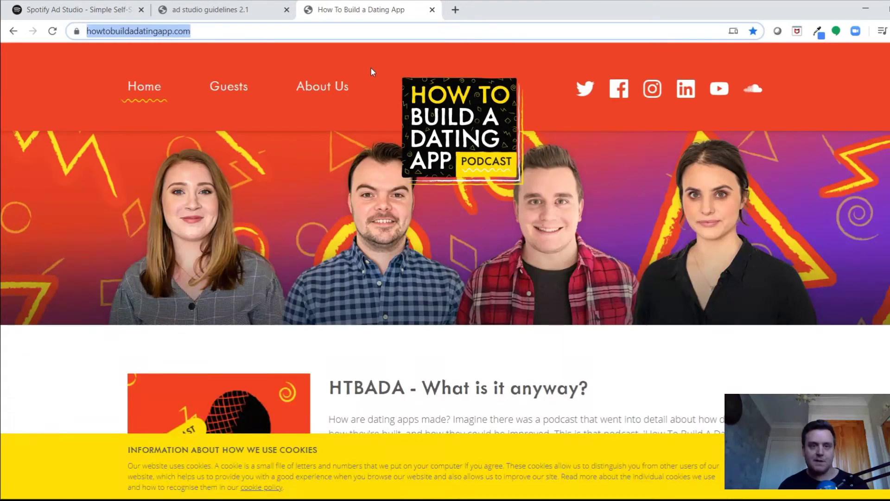
{"action": "left_click", "coordinate": [222, 9]}
{"action": "left_click", "coordinate": [99, 8]}
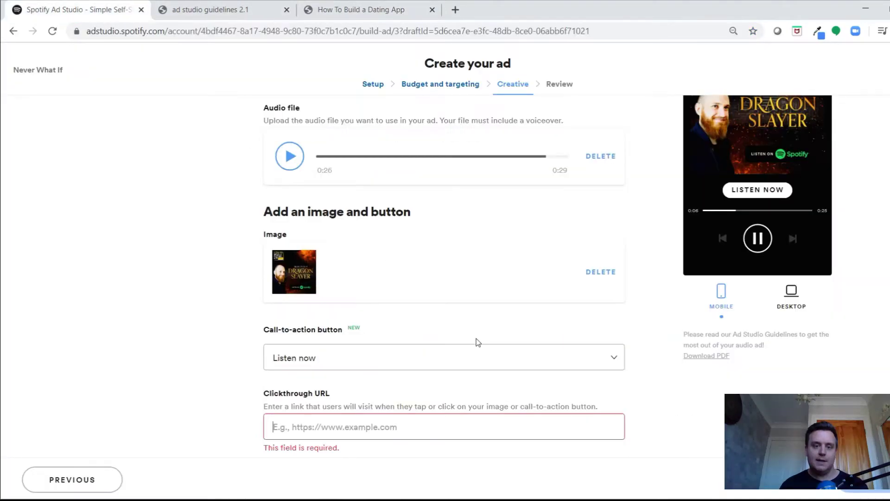
{"action": "left_click", "coordinate": [410, 422]}
{"action": "key", "text": "ctrl+v"}
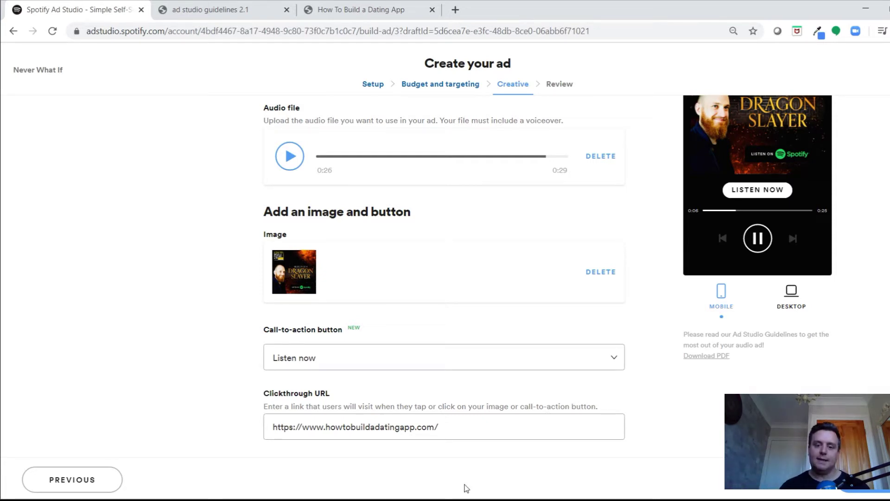
- Show the ad preview in Desktop layout and switch the audio creative to Create from scratch
{"action": "scroll", "coordinate": [855, 337], "scroll_direction": "up", "scroll_amount": 3}
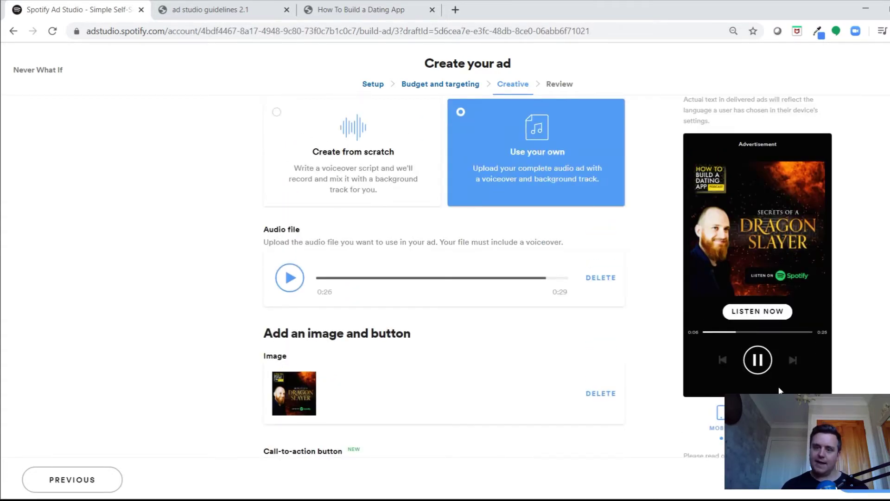
{"action": "left_click", "coordinate": [811, 413]}
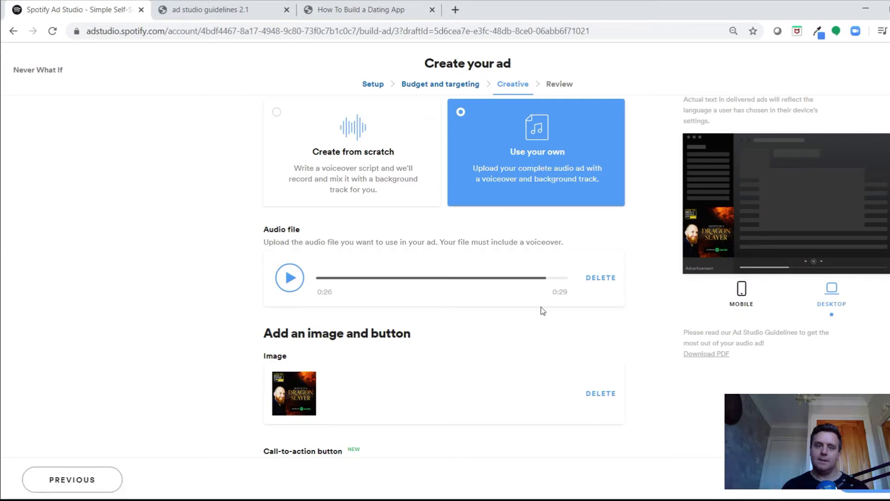
{"action": "scroll", "coordinate": [536, 309], "scroll_direction": "down", "scroll_amount": 3}
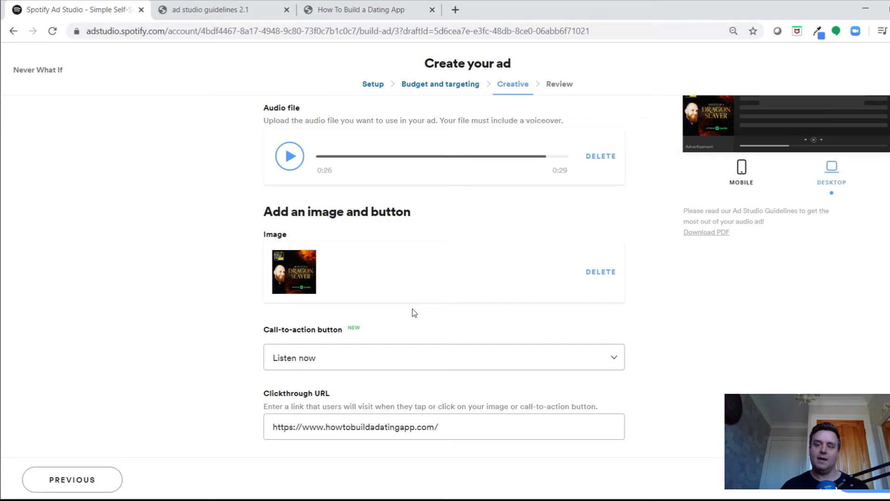
{"action": "scroll", "coordinate": [634, 335], "scroll_direction": "up", "scroll_amount": 4}
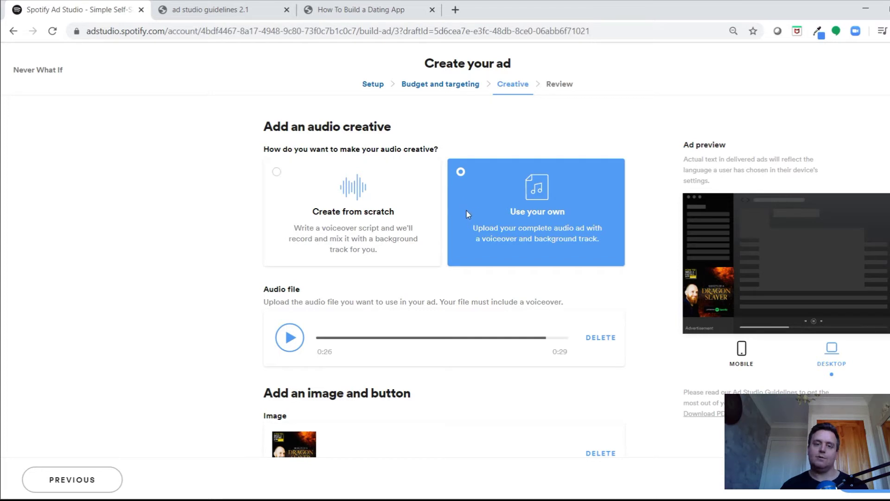
{"action": "left_click", "coordinate": [276, 173]}
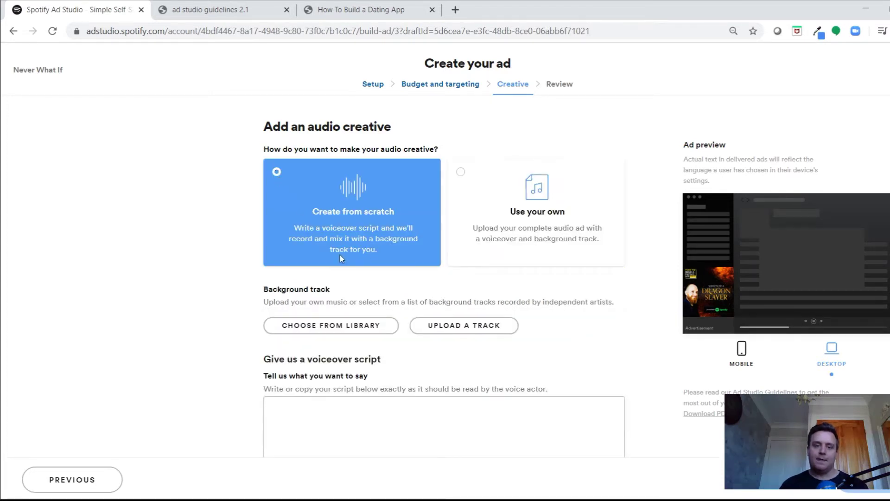
- Bring up the Add a background track library via Choose From Library under Background track
{"action": "scroll", "coordinate": [323, 265], "scroll_direction": "down", "scroll_amount": 3}
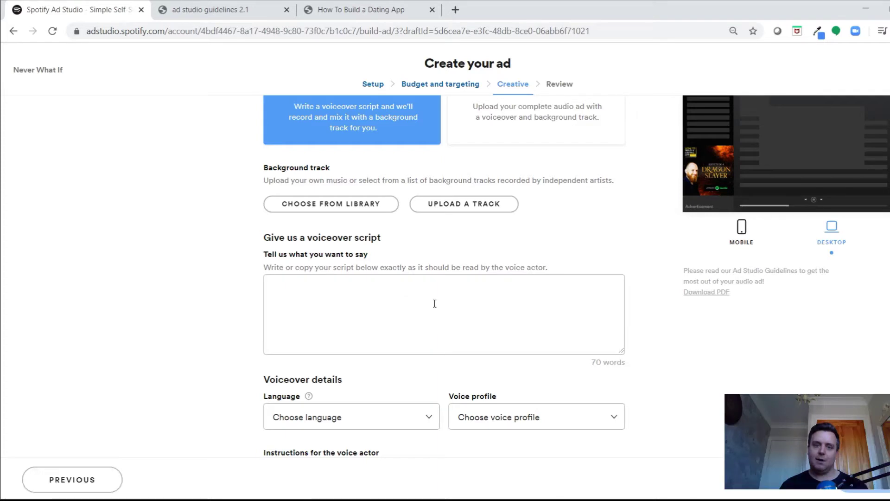
{"action": "left_click", "coordinate": [328, 289]}
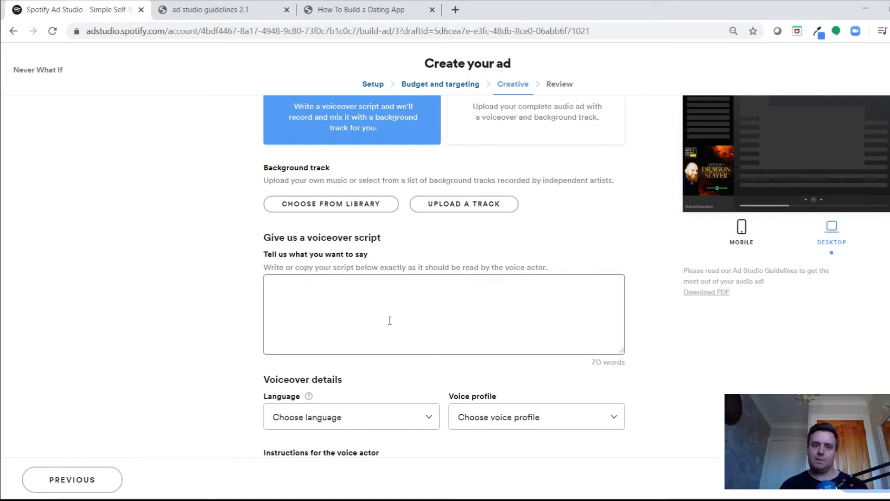
{"action": "scroll", "coordinate": [412, 271], "scroll_direction": "up", "scroll_amount": 2}
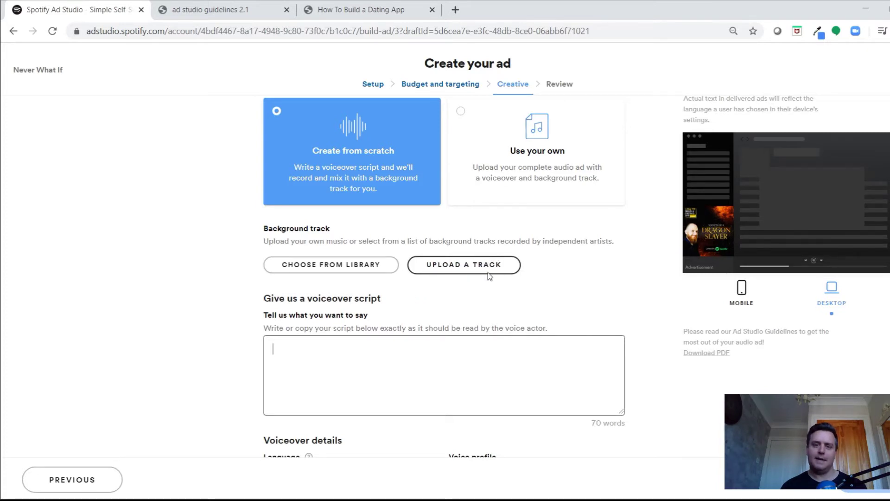
{"action": "left_click", "coordinate": [343, 264]}
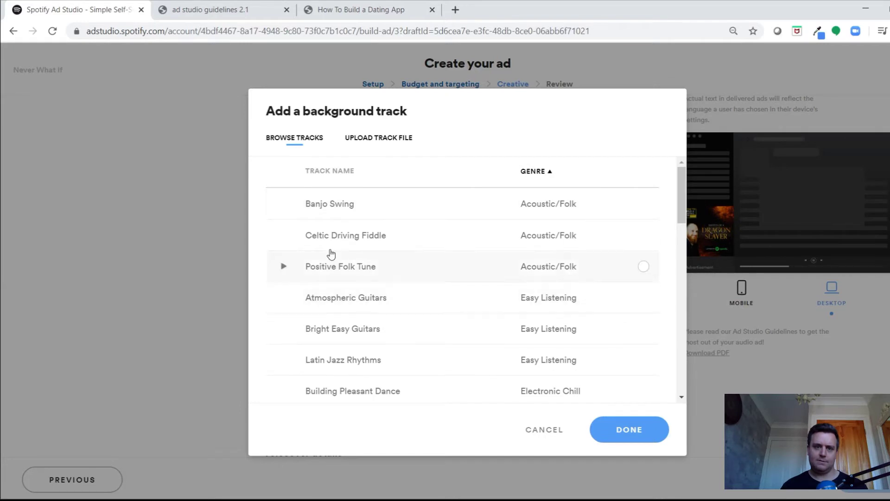
- Play Bright Easy Guitars, Pulsing Sonic Trip and Cinematic Hip-Hop, then cancel without choosing a track
{"action": "scroll", "coordinate": [338, 273], "scroll_direction": "down", "scroll_amount": 1}
{"action": "left_click", "coordinate": [284, 267]}
{"action": "scroll", "coordinate": [437, 303], "scroll_direction": "down", "scroll_amount": 4}
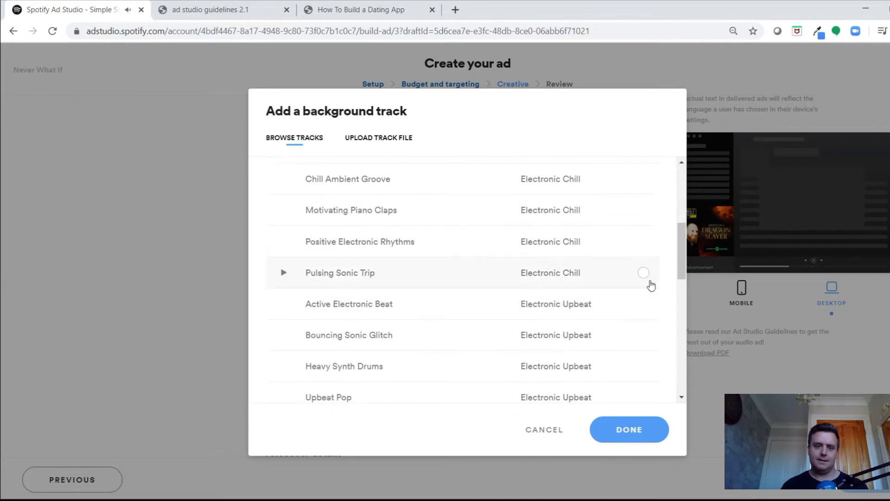
{"action": "left_click", "coordinate": [284, 275]}
{"action": "scroll", "coordinate": [487, 287], "scroll_direction": "down", "scroll_amount": 4}
{"action": "left_click", "coordinate": [284, 309]}
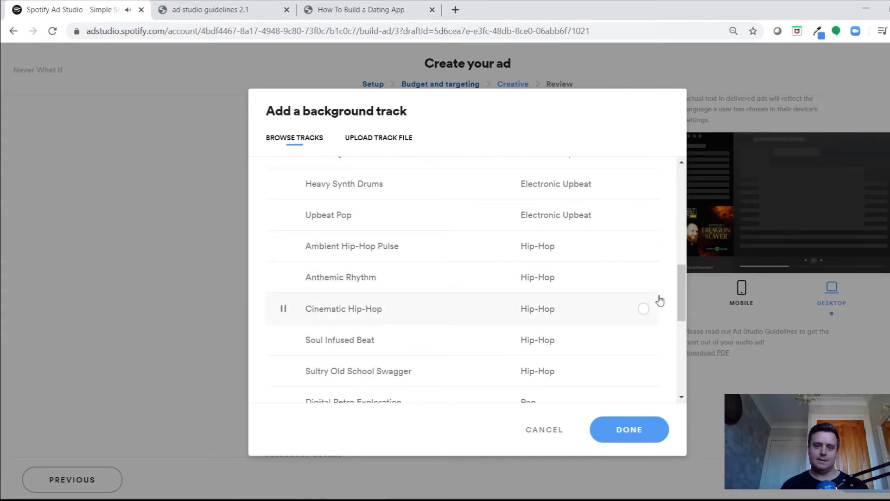
{"action": "left_click", "coordinate": [539, 430]}
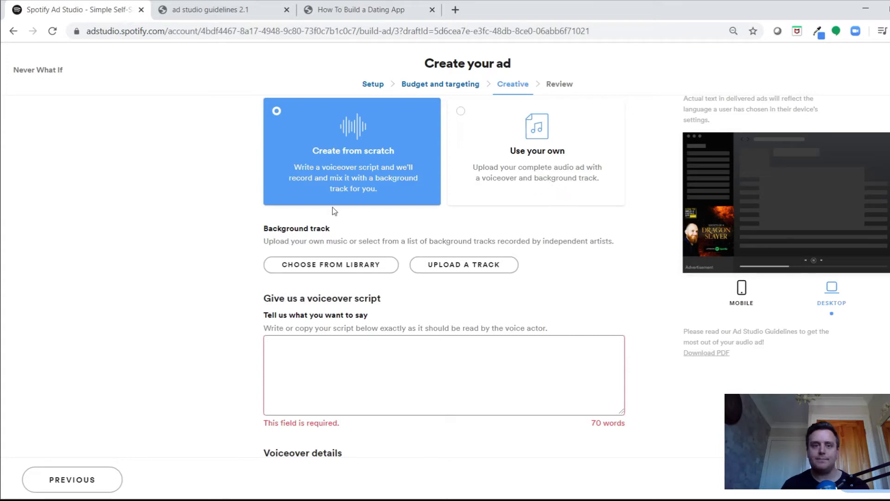
- Set the voiceover language to English - England
{"action": "scroll", "coordinate": [236, 243], "scroll_direction": "up", "scroll_amount": 2}
{"action": "scroll", "coordinate": [501, 219], "scroll_direction": "down", "scroll_amount": 4}
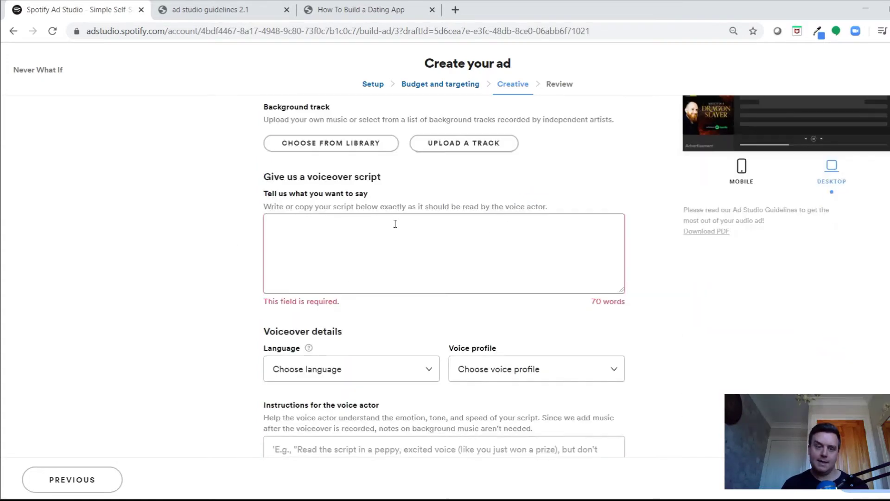
{"action": "scroll", "coordinate": [472, 271], "scroll_direction": "down", "scroll_amount": 3}
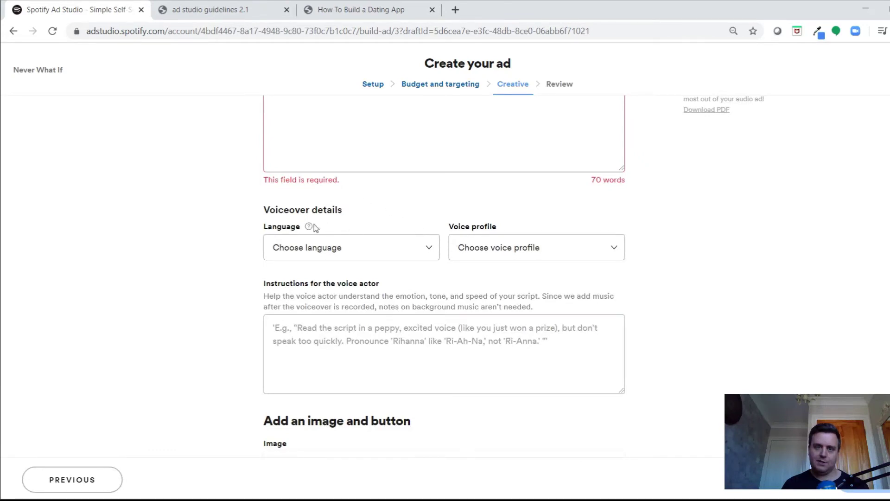
{"action": "left_click", "coordinate": [368, 255]}
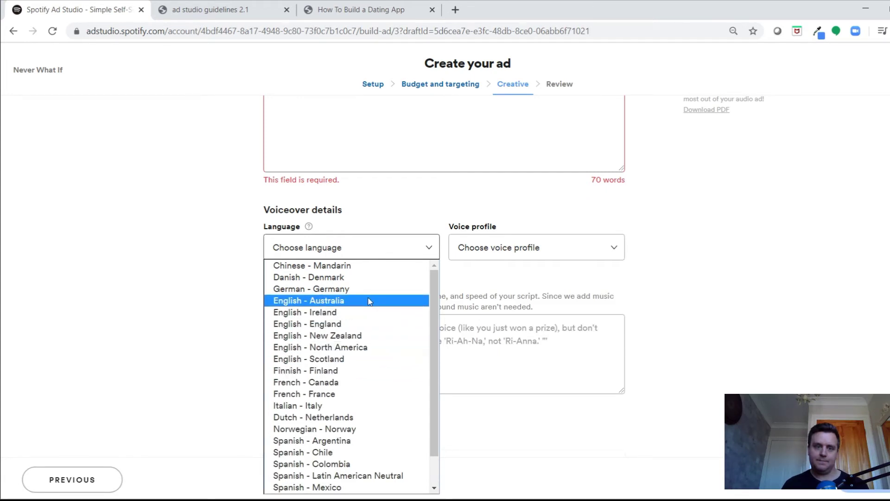
{"action": "left_click", "coordinate": [345, 323]}
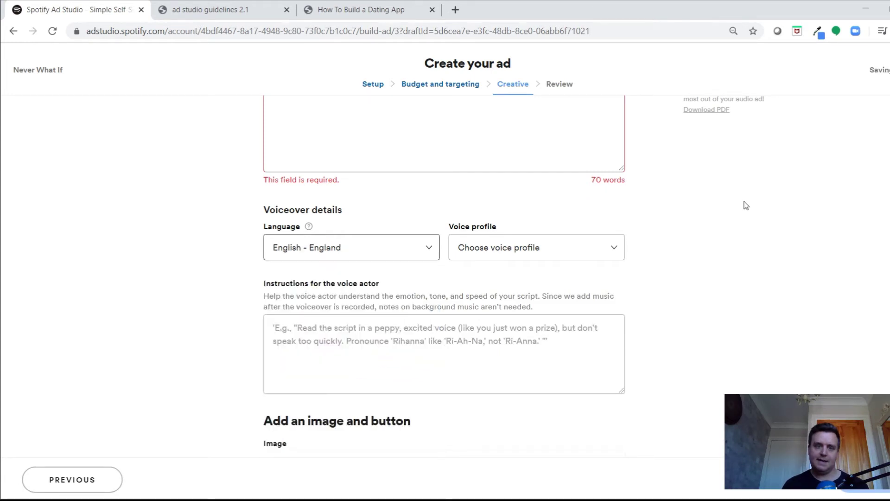
- Choose Male | Middle age as the voiceover's voice profile
{"action": "left_click", "coordinate": [551, 255]}
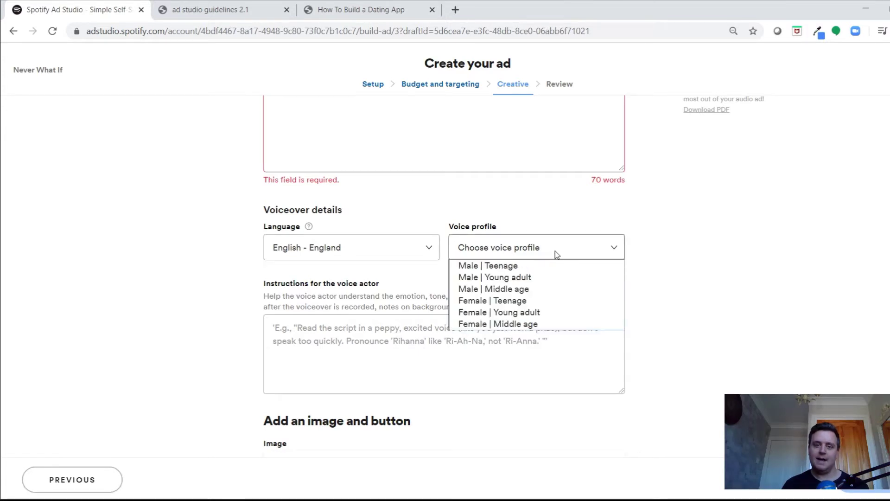
{"action": "left_click", "coordinate": [529, 290]}
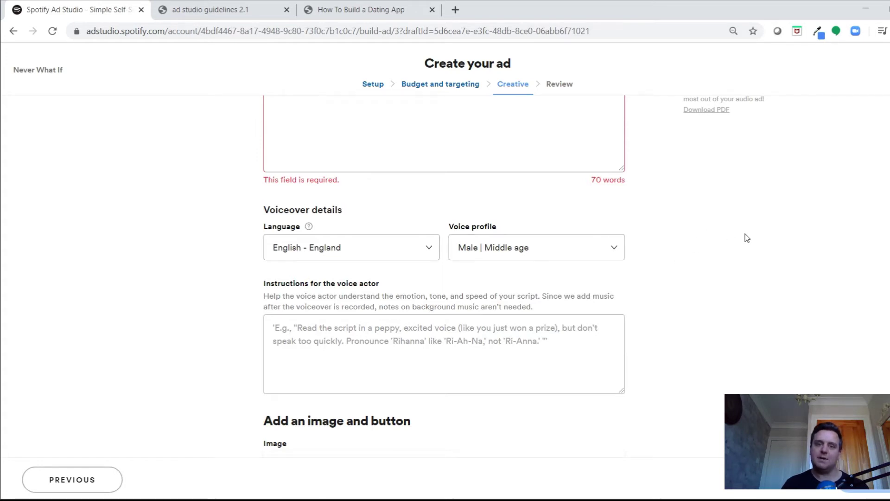
{"action": "left_click", "coordinate": [566, 253]}
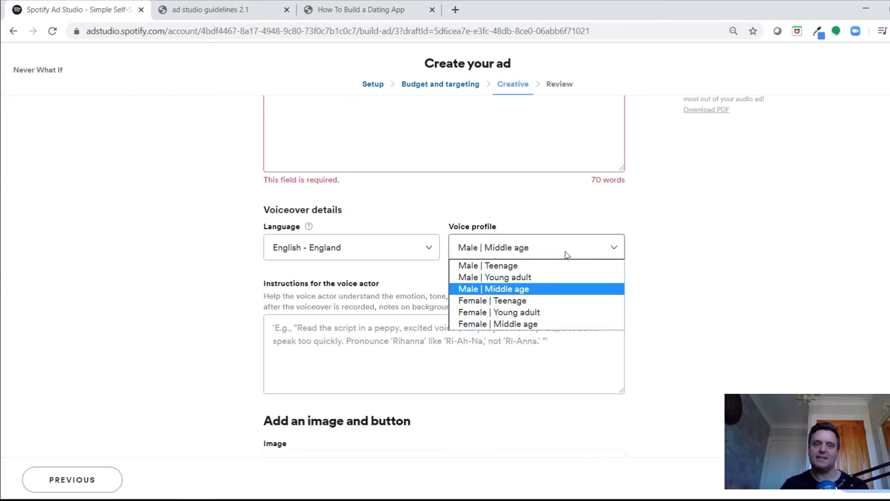
{"action": "left_click", "coordinate": [676, 276]}
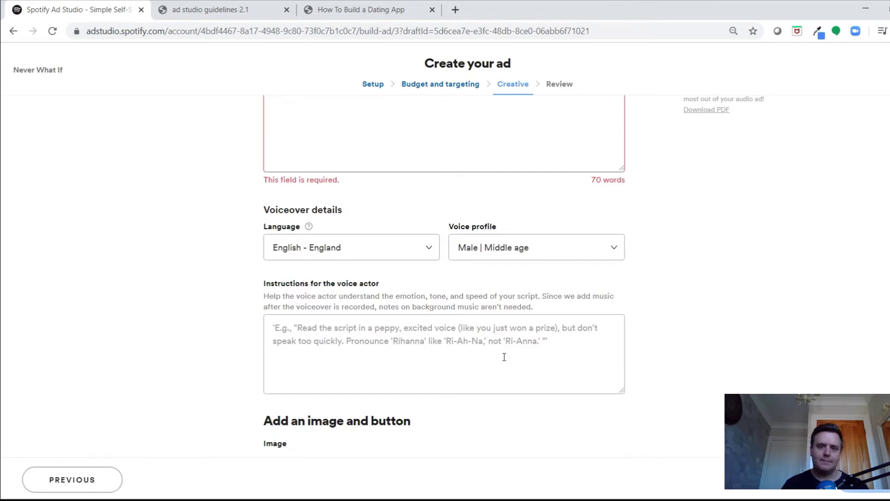
{"action": "left_click", "coordinate": [533, 353]}
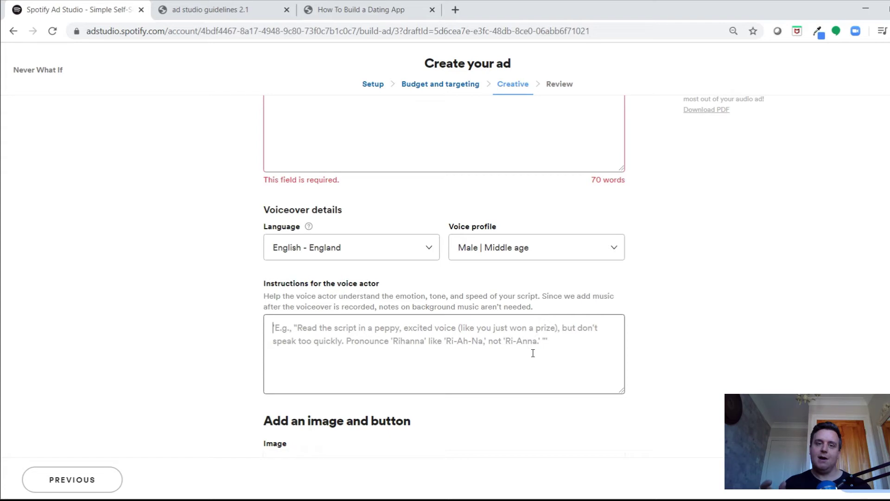
{"action": "left_click", "coordinate": [533, 353]}
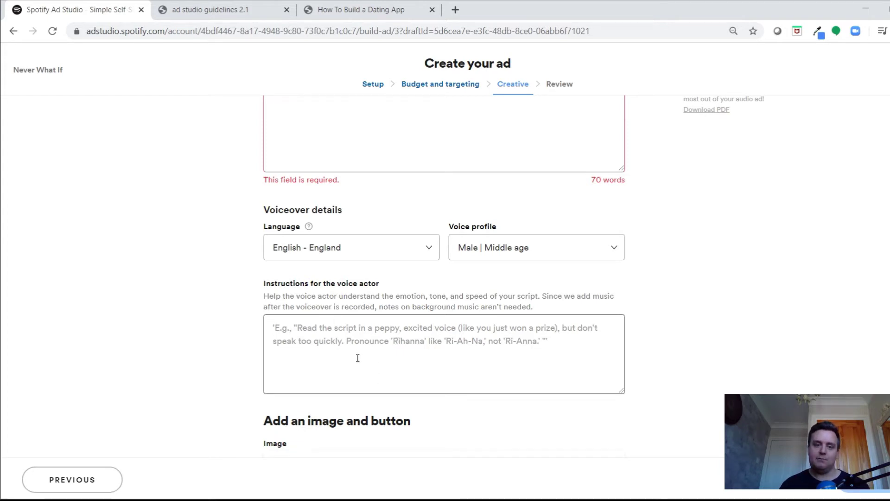
{"action": "scroll", "coordinate": [423, 290], "scroll_direction": "up", "scroll_amount": 3}
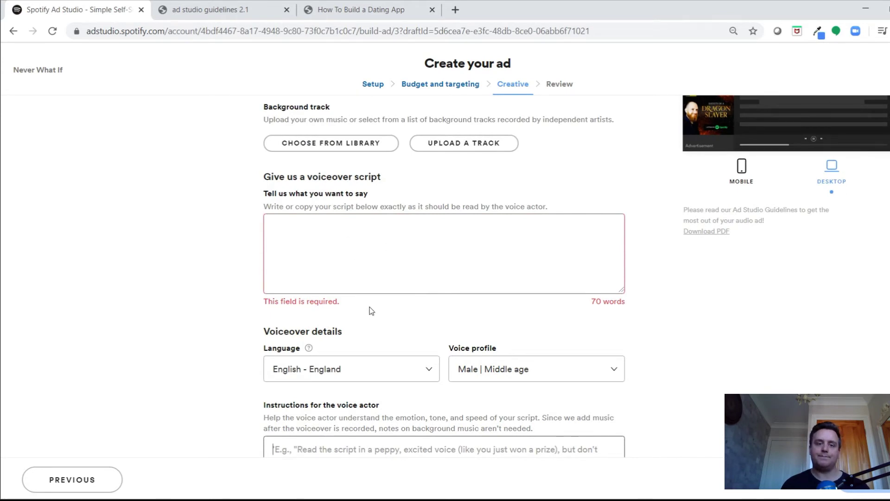
{"action": "scroll", "coordinate": [367, 308], "scroll_direction": "down", "scroll_amount": 1}
{"action": "scroll", "coordinate": [360, 298], "scroll_direction": "down", "scroll_amount": 5}
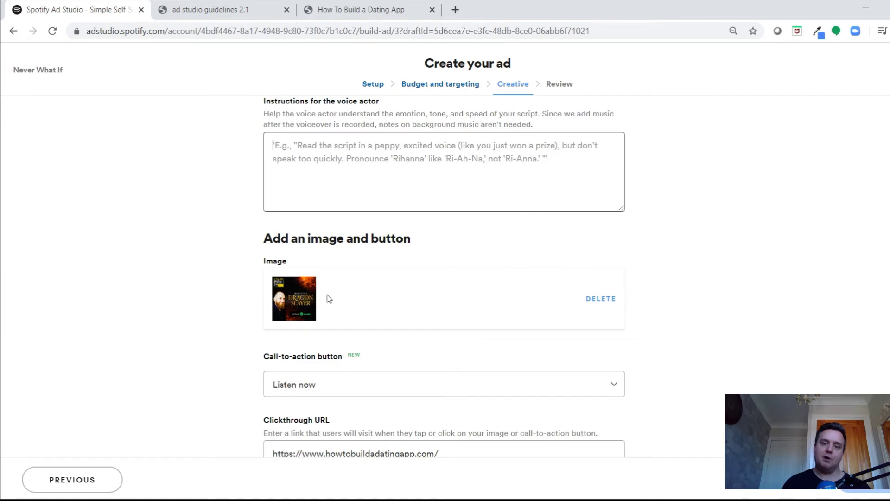
{"action": "scroll", "coordinate": [407, 318], "scroll_direction": "up", "scroll_amount": 4}
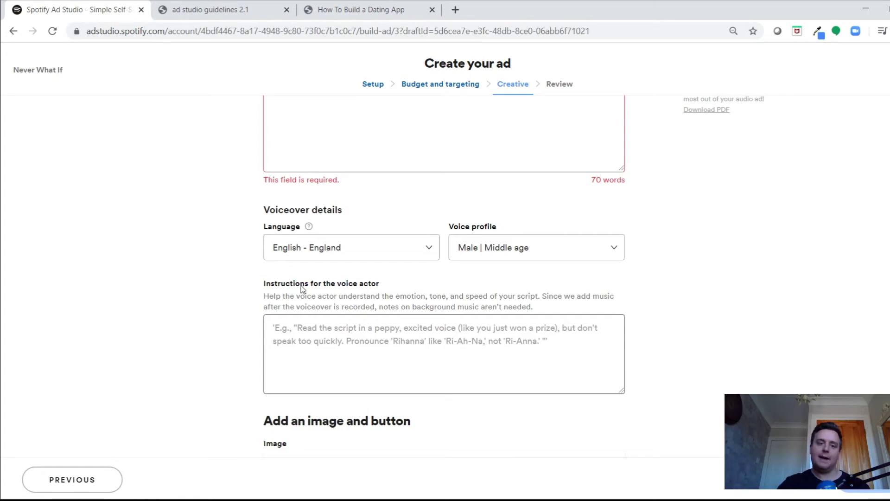
{"action": "scroll", "coordinate": [302, 289], "scroll_direction": "down", "scroll_amount": 5}
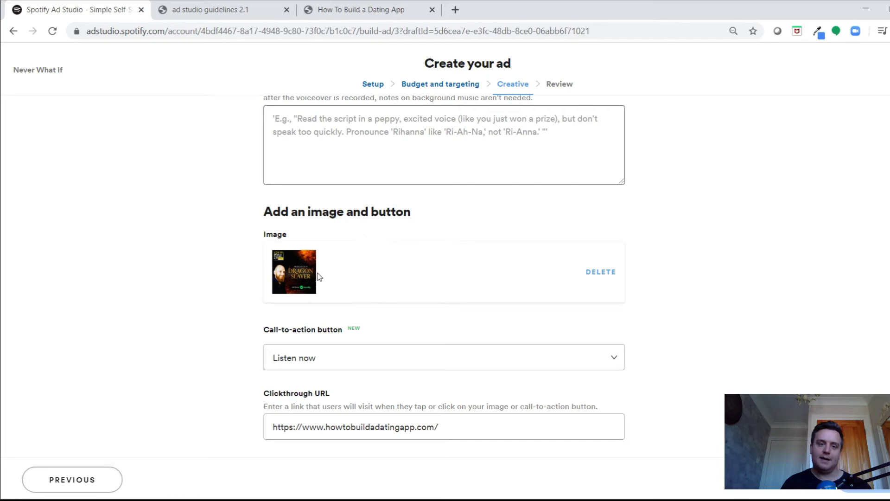
{"action": "scroll", "coordinate": [550, 235], "scroll_direction": "up", "scroll_amount": 10}
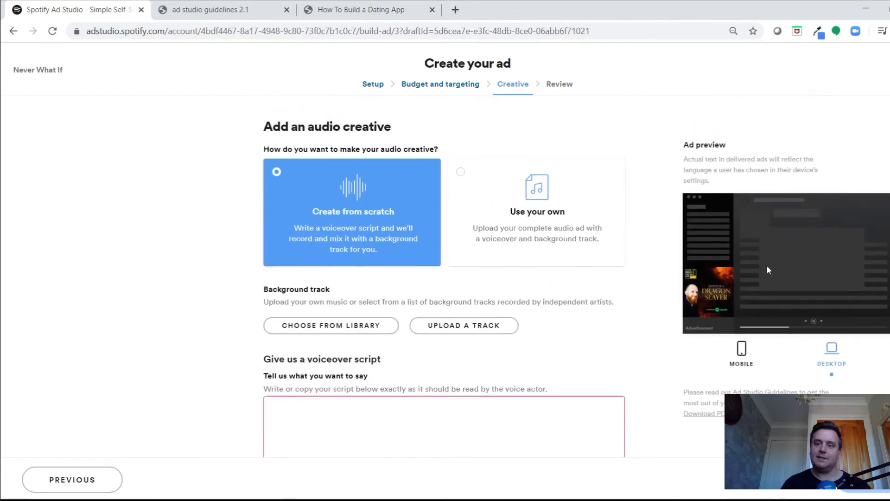
- Preview the ad in Mobile layout and keep Listen now as the call-to-action
{"action": "left_click", "coordinate": [740, 348]}
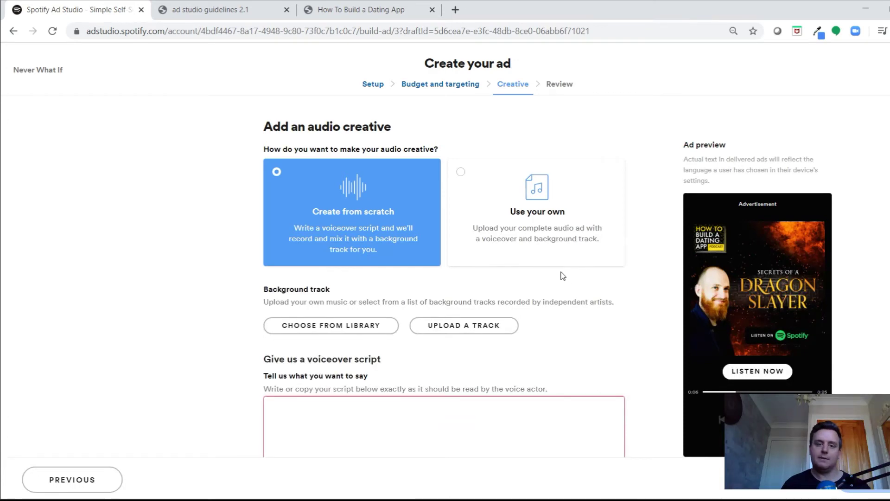
{"action": "scroll", "coordinate": [560, 275], "scroll_direction": "down", "scroll_amount": 8}
{"action": "scroll", "coordinate": [559, 273], "scroll_direction": "down", "scroll_amount": 4}
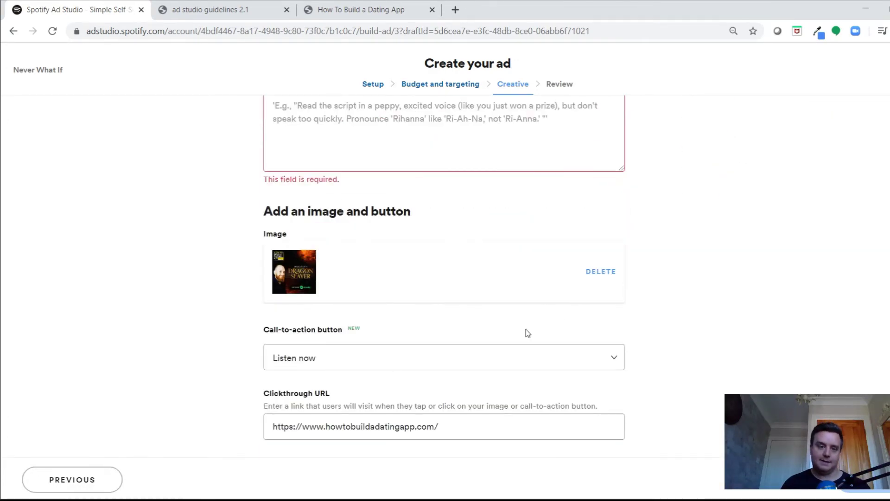
{"action": "left_click", "coordinate": [333, 356]}
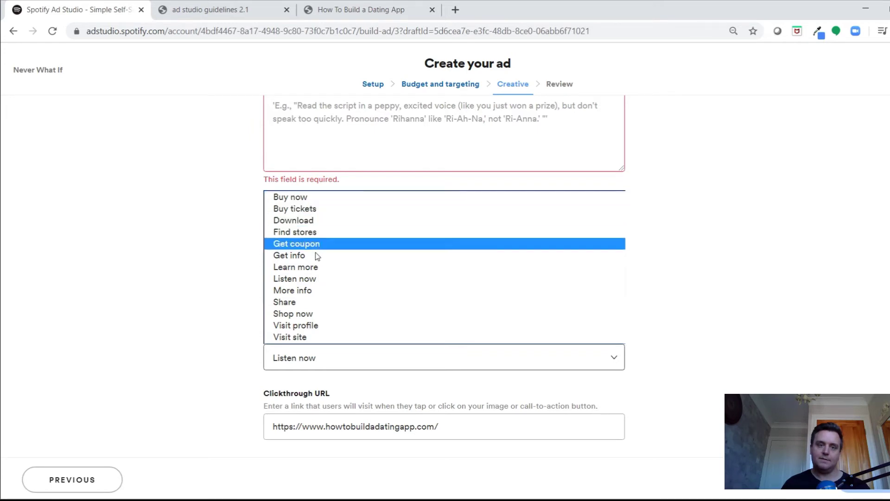
{"action": "left_click", "coordinate": [641, 312]}
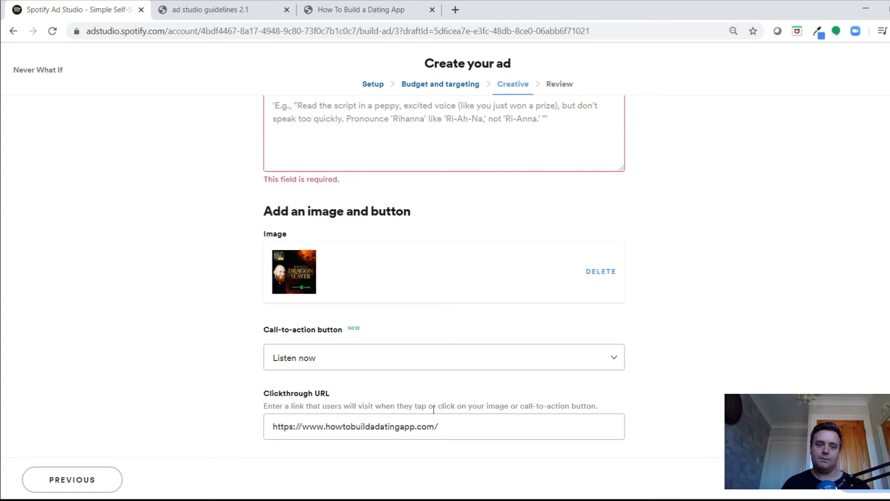
- Switch the audio creative back to Use your own, restoring the uploaded 0:29 audio file
{"action": "scroll", "coordinate": [445, 398], "scroll_direction": "up", "scroll_amount": 4}
{"action": "scroll", "coordinate": [445, 398], "scroll_direction": "up", "scroll_amount": 6}
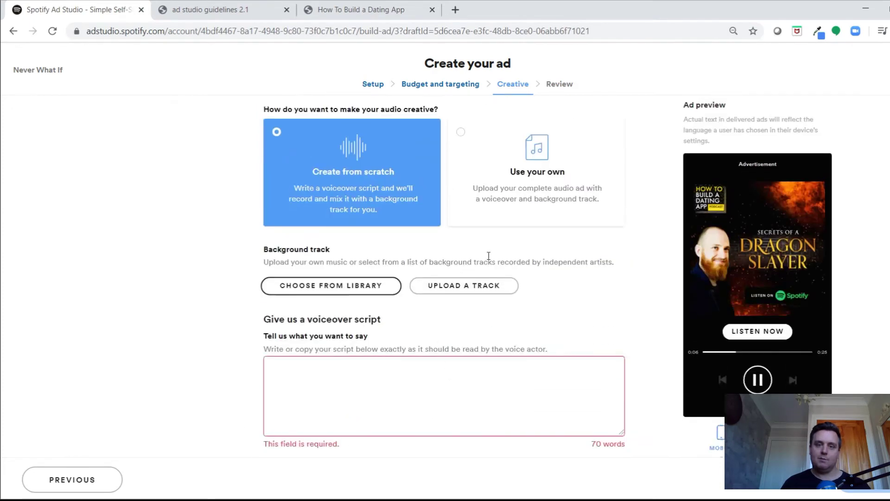
{"action": "left_click", "coordinate": [513, 163]}
{"action": "scroll", "coordinate": [262, 330], "scroll_direction": "down", "scroll_amount": 3}
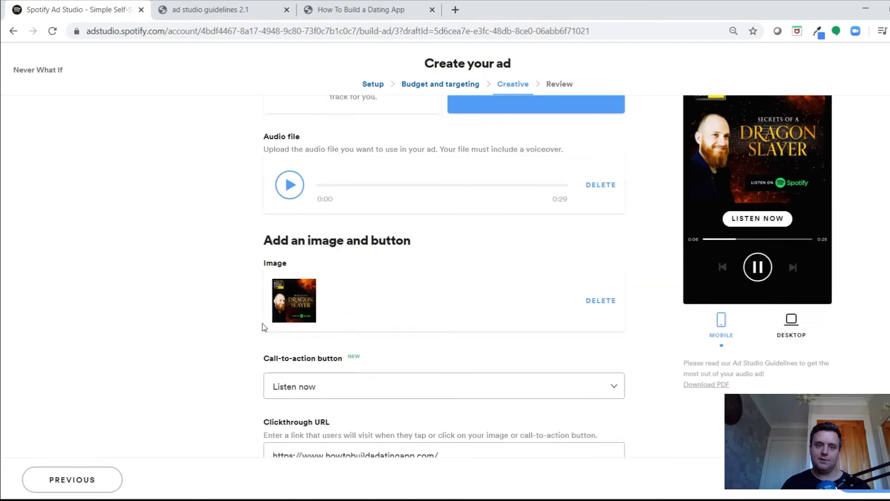
{"action": "scroll", "coordinate": [398, 260], "scroll_direction": "down", "scroll_amount": 1}
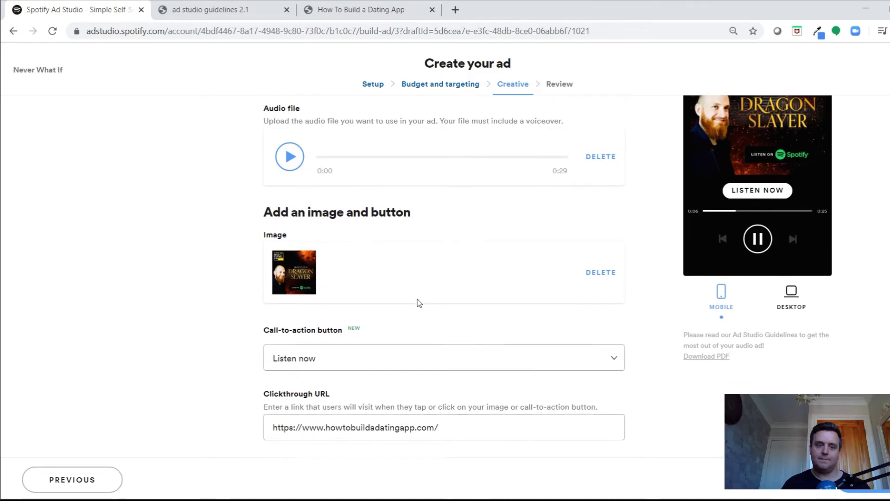
- Advance to the Review step for Test Ad 1 and tick the intellectual property rights confirmation
{"action": "left_click", "coordinate": [825, 479]}
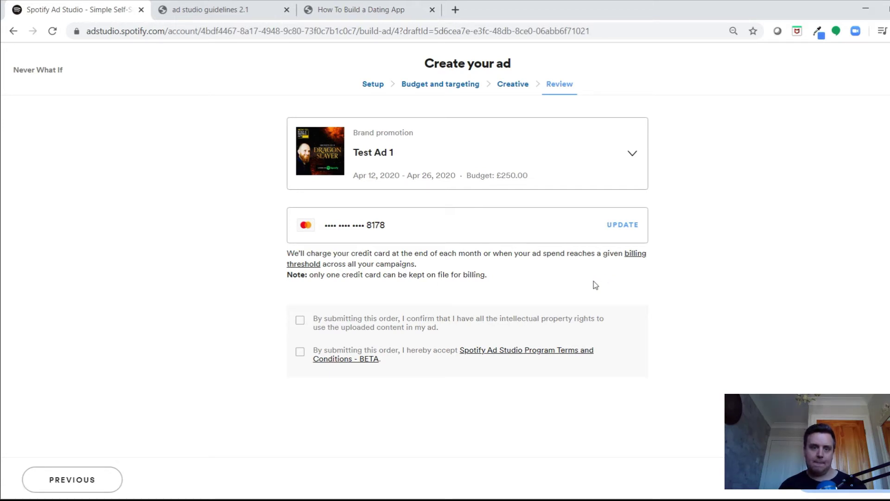
{"action": "left_click", "coordinate": [301, 321]}
- Tick the Ad Studio Terms and Conditions checkbox and step back to the Creative step
{"action": "left_click", "coordinate": [301, 355]}
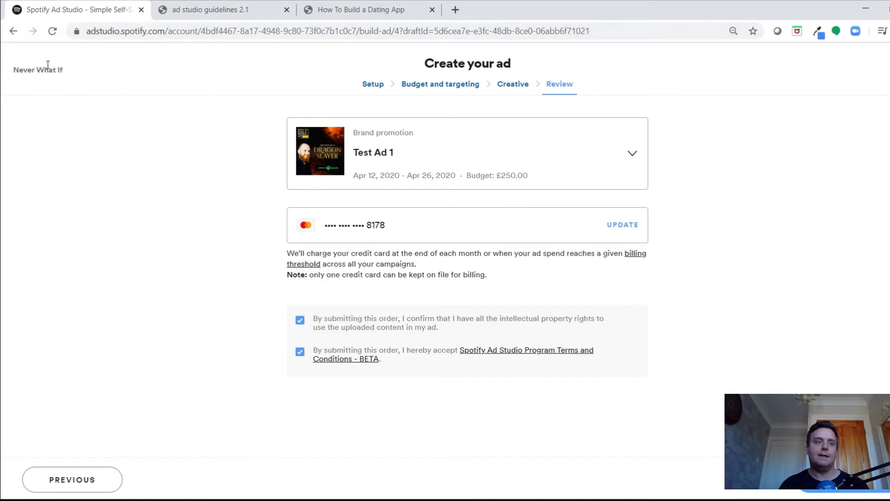
{"action": "left_click", "coordinate": [69, 480]}
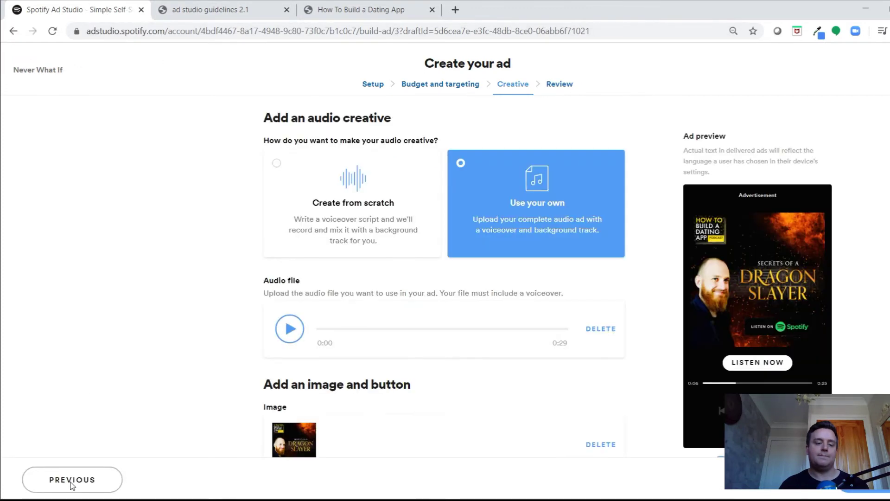
- Step back to the Setup step and start a Chrome search for 'spotify ad'
{"action": "left_click", "coordinate": [69, 480]}
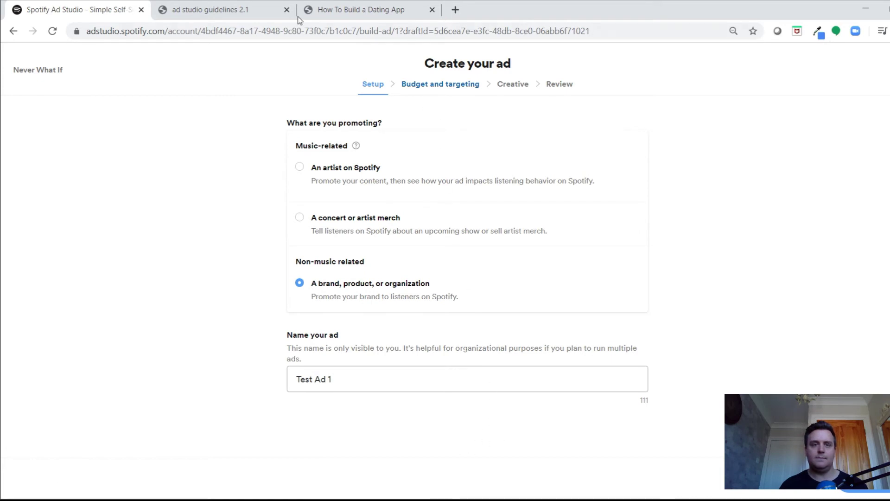
{"action": "left_click", "coordinate": [290, 37]}
{"action": "type", "text": "spotu"}
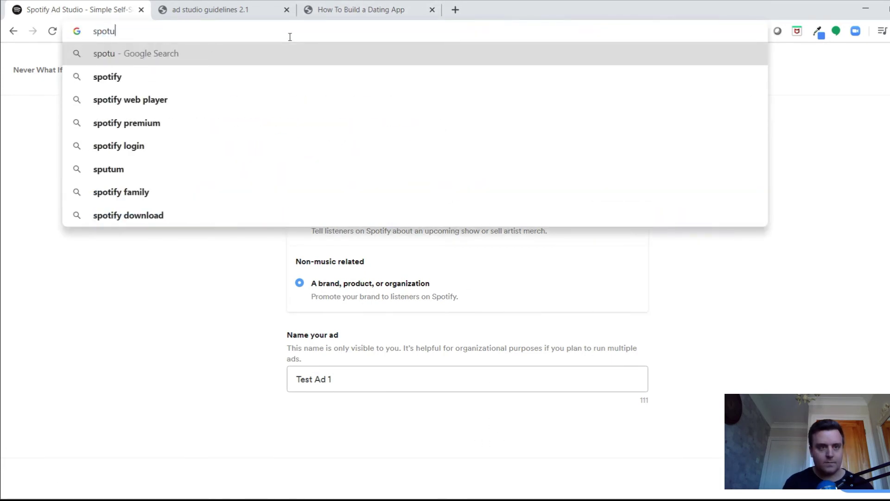
{"action": "key", "text": "BackSpace"}
{"action": "type", "text": "ify ad"}
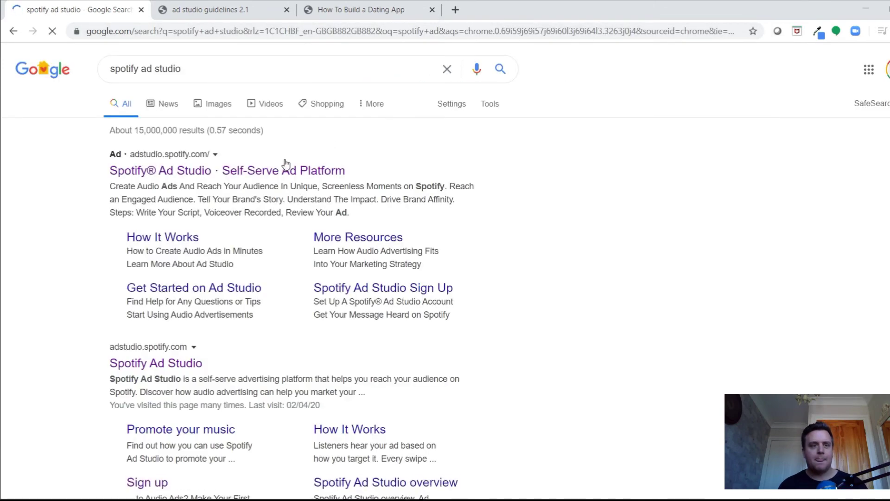
- Open the Spotify Ad Studio result and go to MANAGE ADS to see Your ads
{"action": "left_click", "coordinate": [182, 365]}
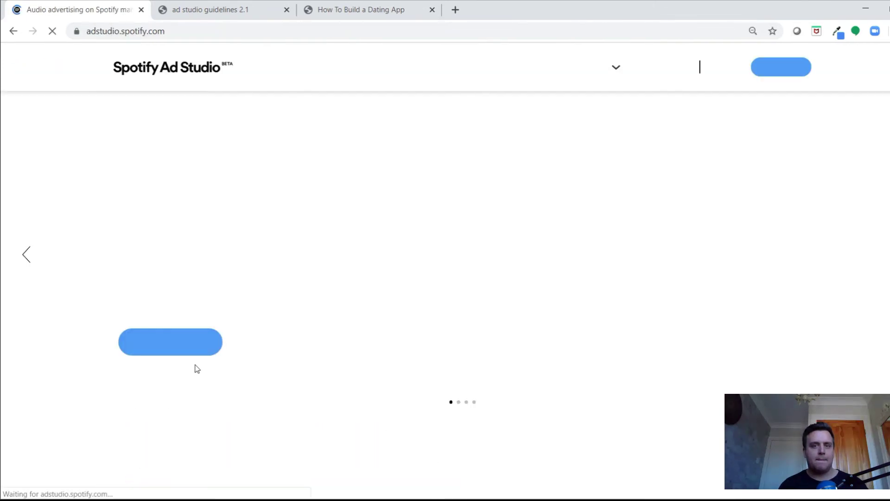
{"action": "left_click", "coordinate": [785, 68]}
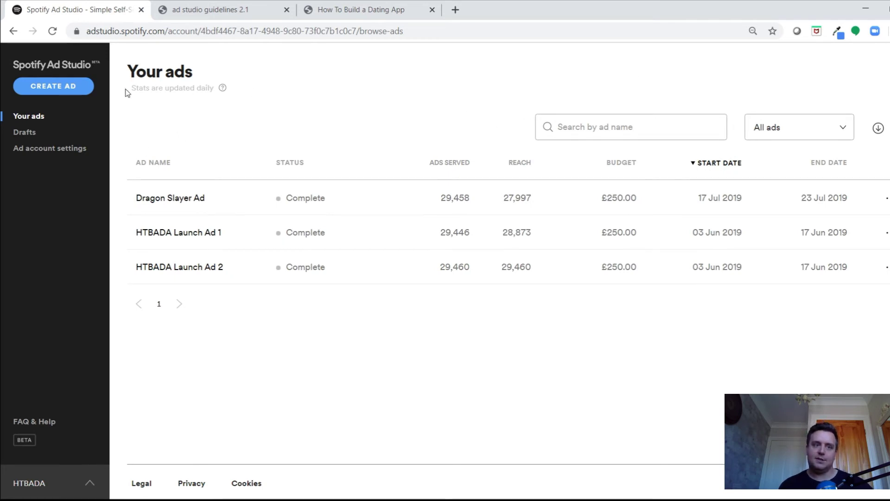
{"action": "mouse_move", "coordinate": [195, 84]}
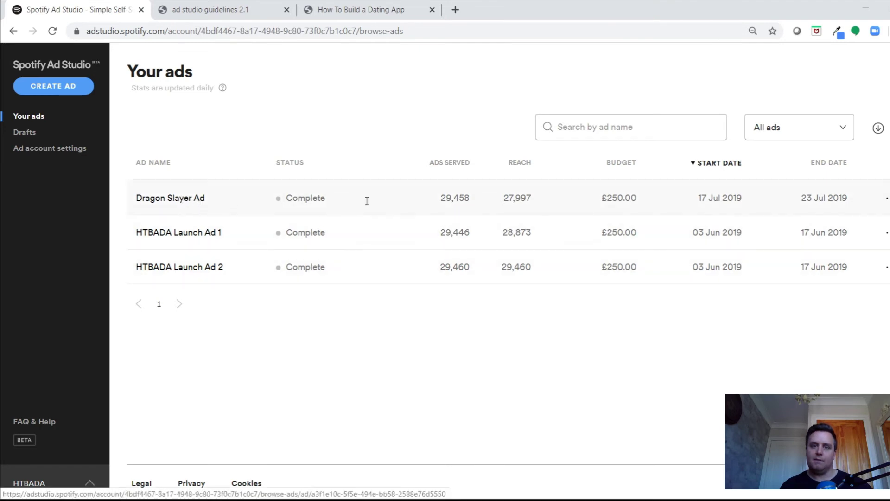
- Cycle the status filter through Active, Processing and Pending Approval to All ads, then open Dragon Slayer Ad
{"action": "left_click", "coordinate": [839, 128]}
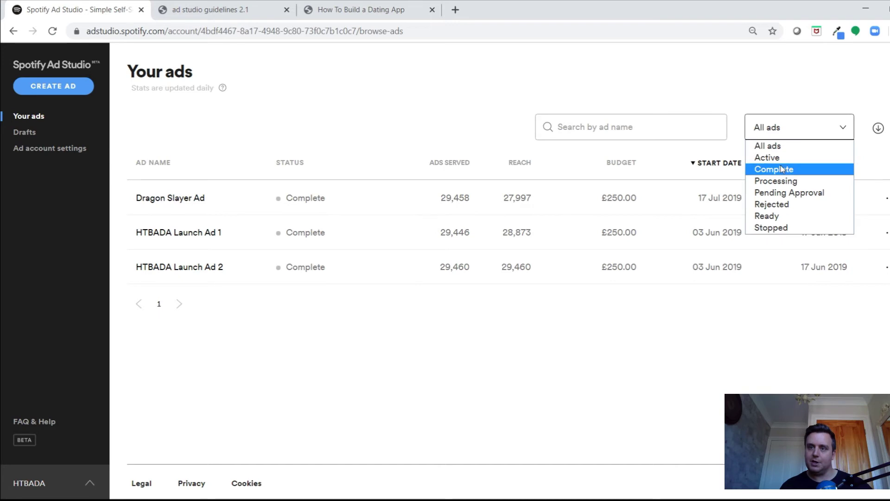
{"action": "left_click", "coordinate": [775, 156]}
{"action": "left_click", "coordinate": [841, 131]}
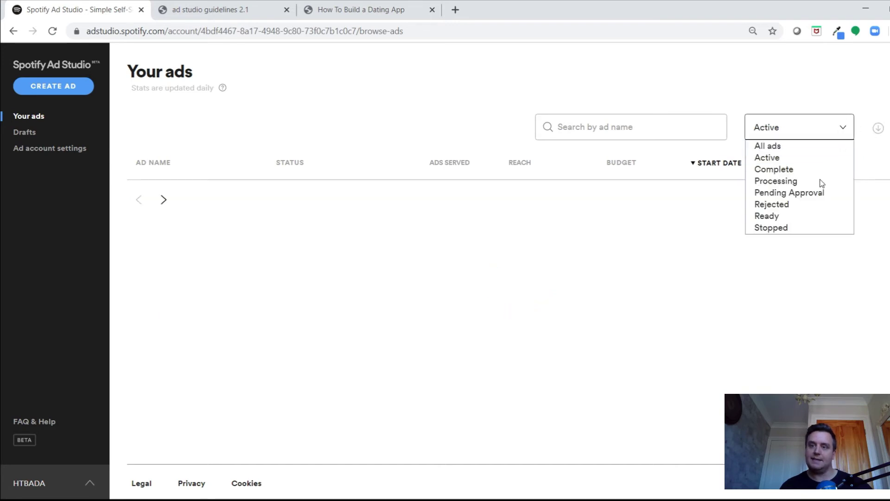
{"action": "left_click", "coordinate": [794, 181]}
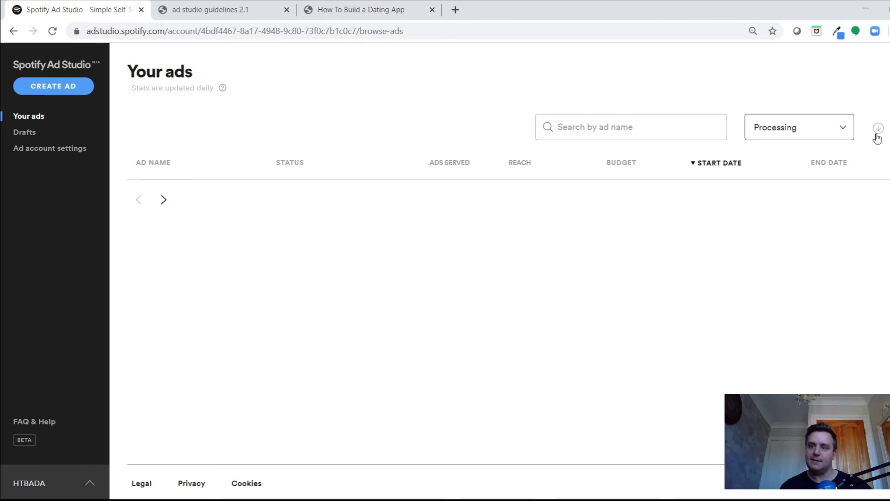
{"action": "left_click", "coordinate": [842, 133]}
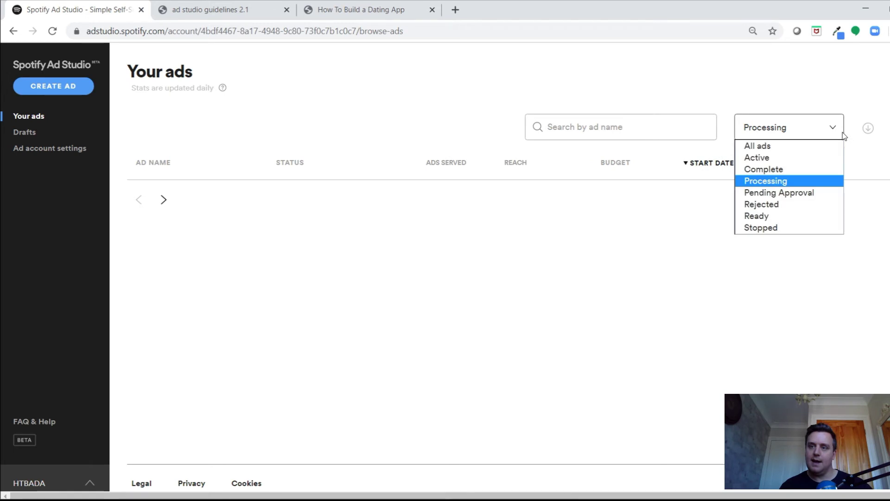
{"action": "left_click", "coordinate": [803, 197]}
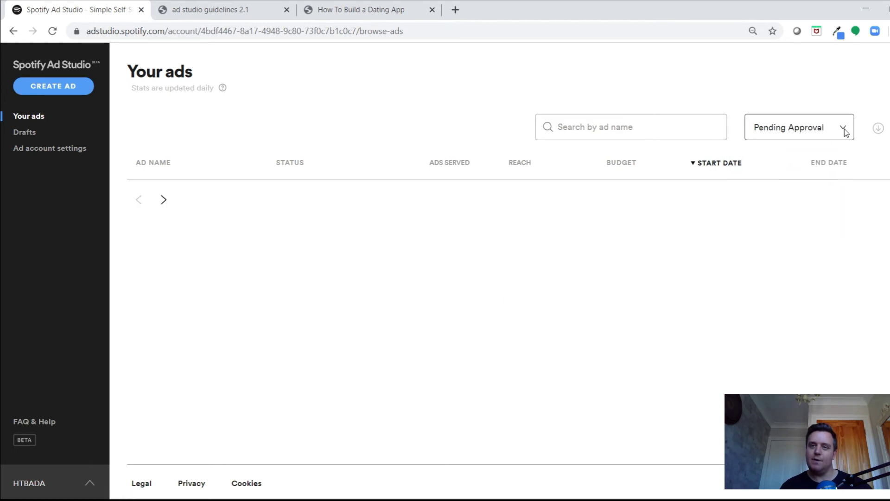
{"action": "left_click", "coordinate": [845, 132]}
{"action": "left_click", "coordinate": [796, 146]}
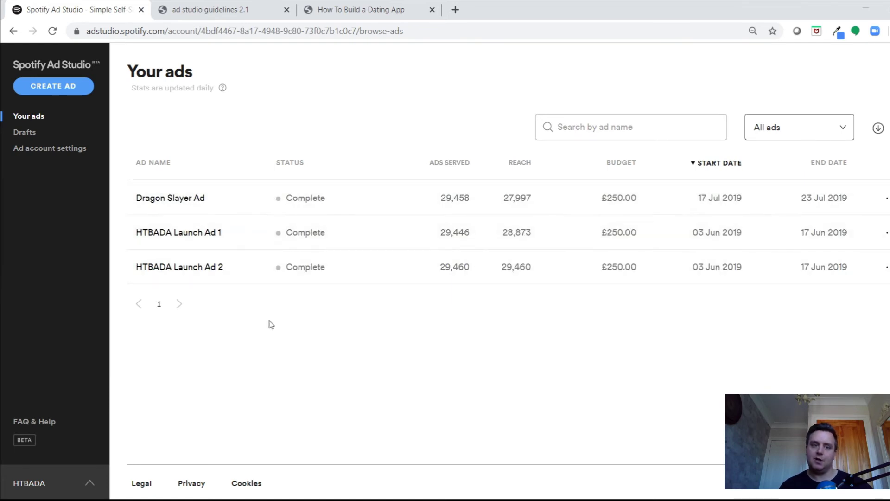
{"action": "left_click", "coordinate": [177, 200]}
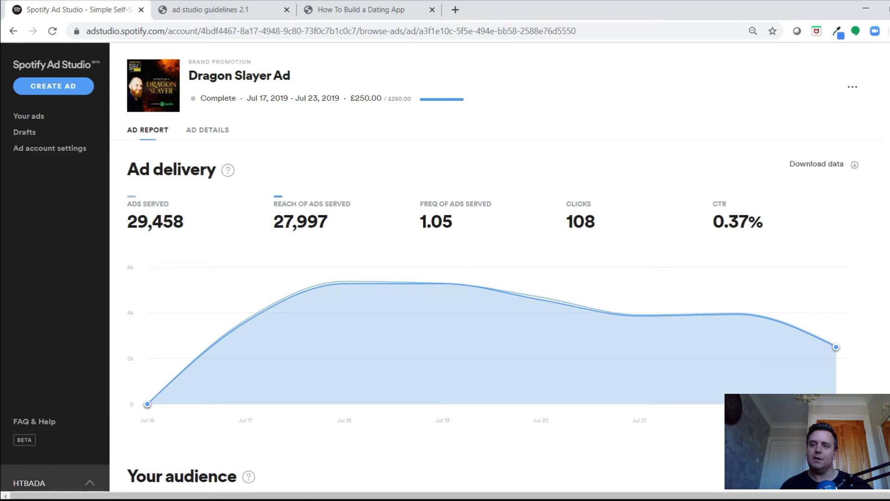
- Download the ad delivery data as Dragon-Slayer-Ad.csv and view the age and gender charts
{"action": "scroll", "coordinate": [491, 278], "scroll_direction": "down", "scroll_amount": 2}
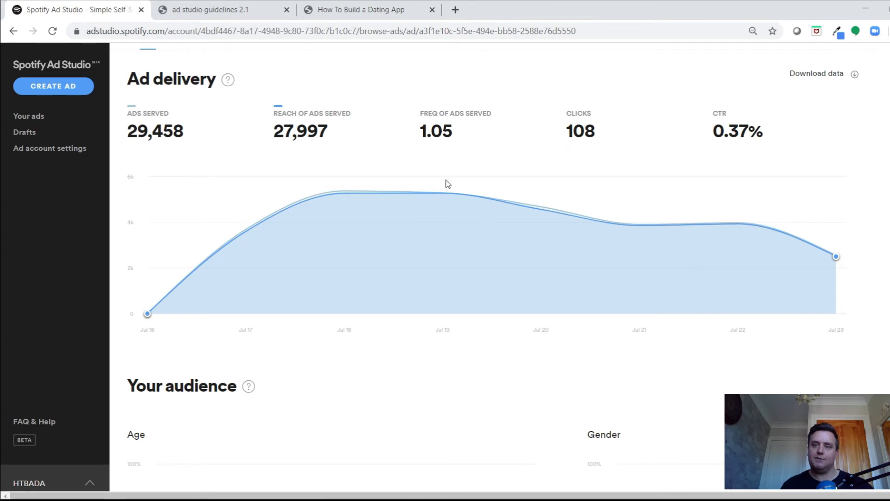
{"action": "scroll", "coordinate": [278, 145], "scroll_direction": "up", "scroll_amount": 2}
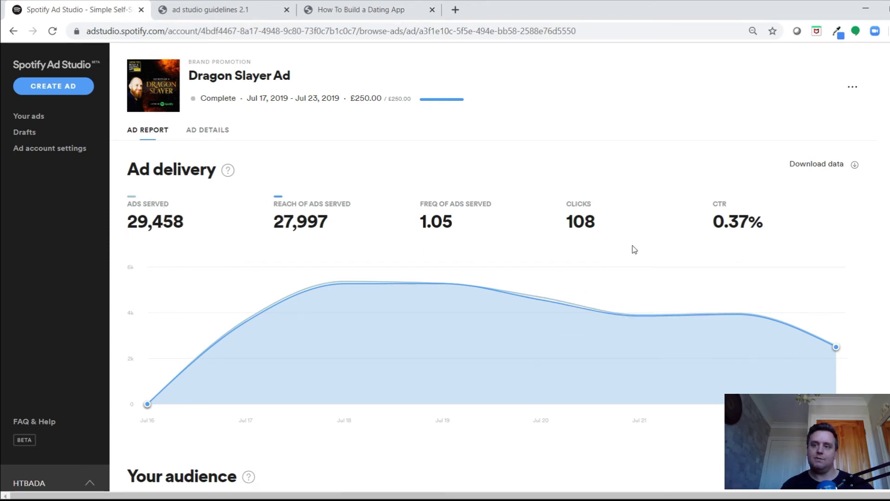
{"action": "left_click", "coordinate": [854, 168]}
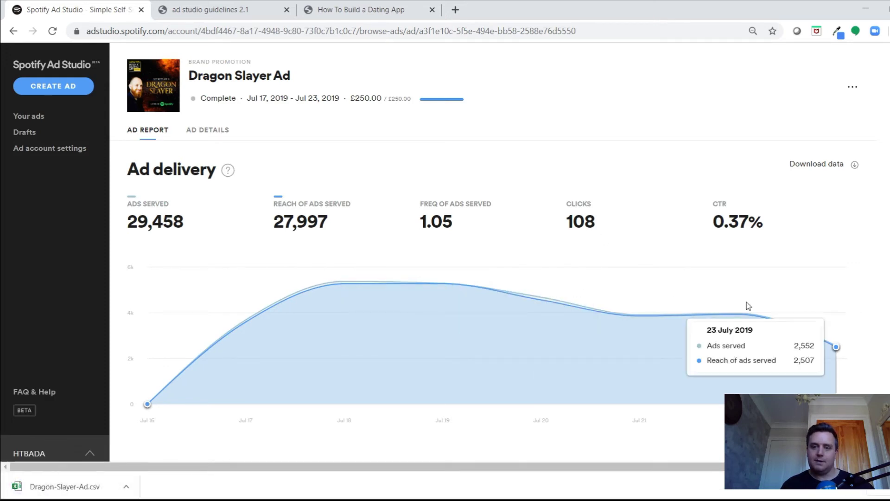
{"action": "scroll", "coordinate": [555, 270], "scroll_direction": "down", "scroll_amount": 8}
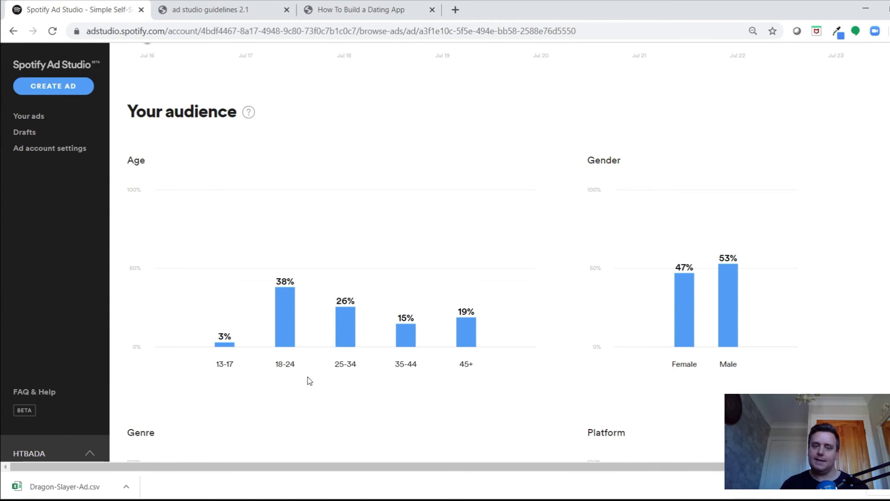
{"action": "scroll", "coordinate": [380, 347], "scroll_direction": "down", "scroll_amount": 7}
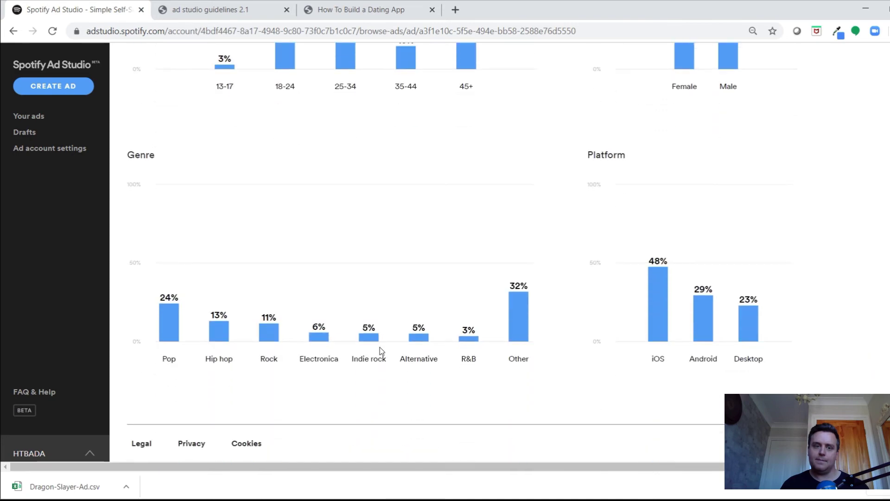
{"action": "scroll", "coordinate": [380, 346], "scroll_direction": "up", "scroll_amount": 8}
{"action": "mouse_move", "coordinate": [283, 347]}
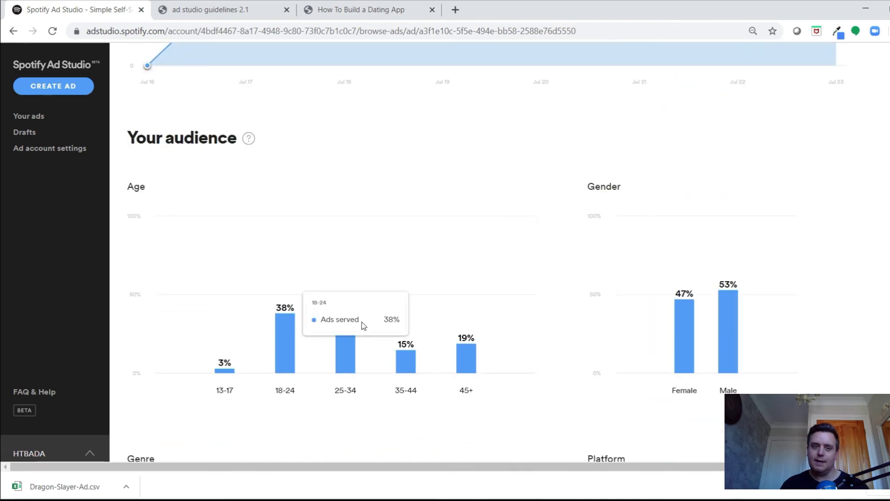
{"action": "mouse_move", "coordinate": [684, 333]}
{"action": "scroll", "coordinate": [407, 349], "scroll_direction": "down", "scroll_amount": 6}
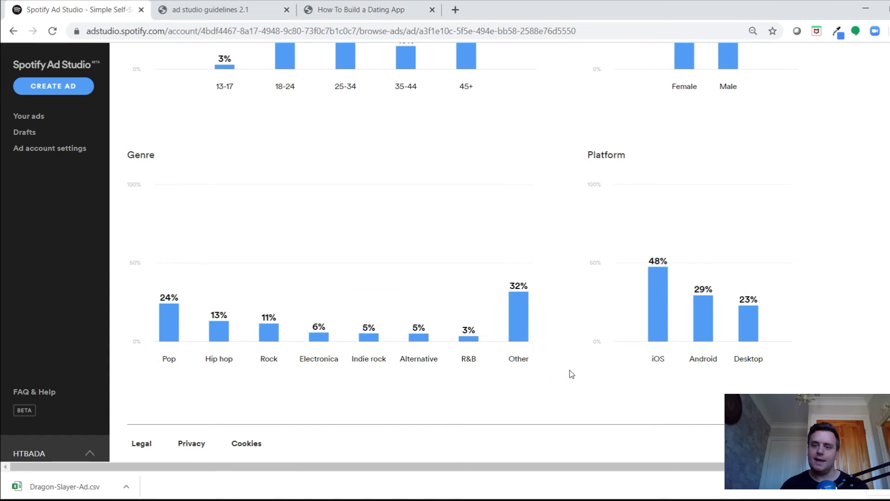
{"action": "mouse_move", "coordinate": [657, 281]}
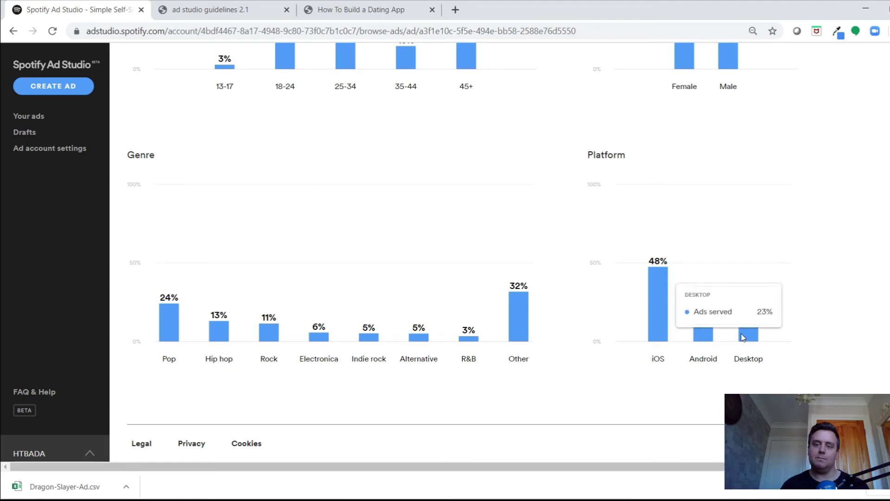
{"action": "scroll", "coordinate": [545, 352], "scroll_direction": "up", "scroll_amount": 15}
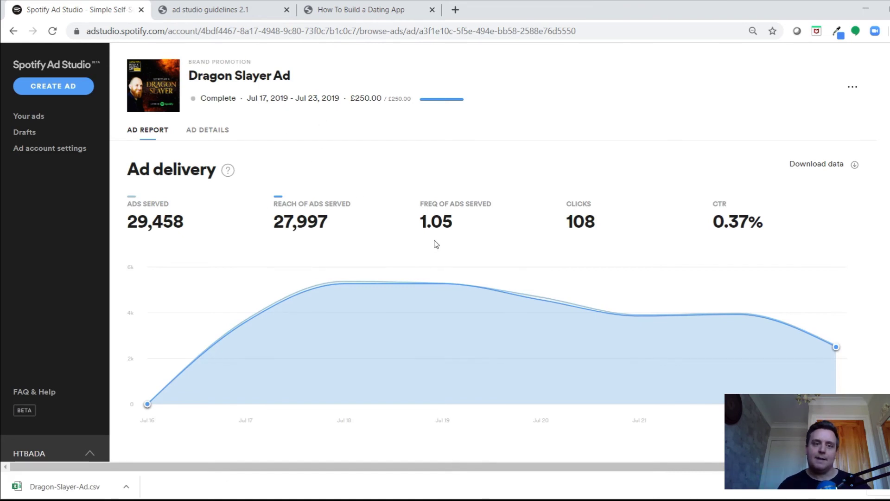
- Open the AD DETAILS tab of the Dragon Slayer Ad report
{"action": "left_click", "coordinate": [204, 131]}
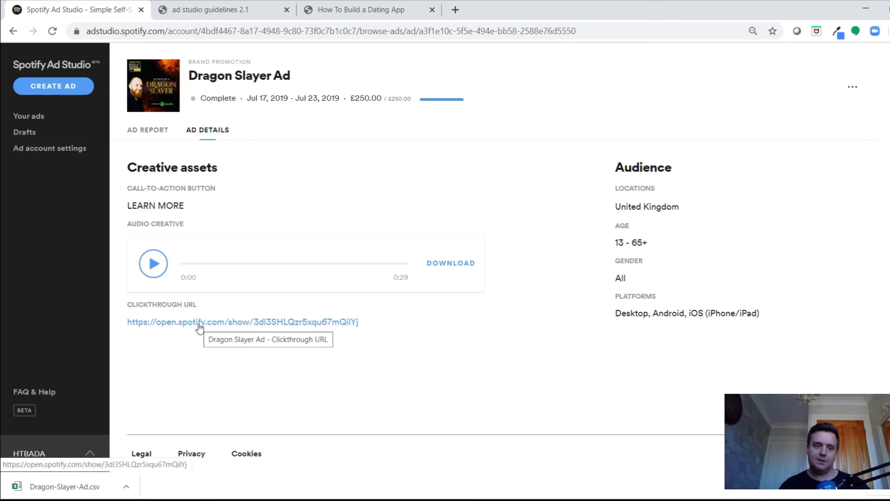
- Open the clickthrough URL's podcast page in a new tab, look it over, and come back
{"action": "right_click", "coordinate": [178, 323]}
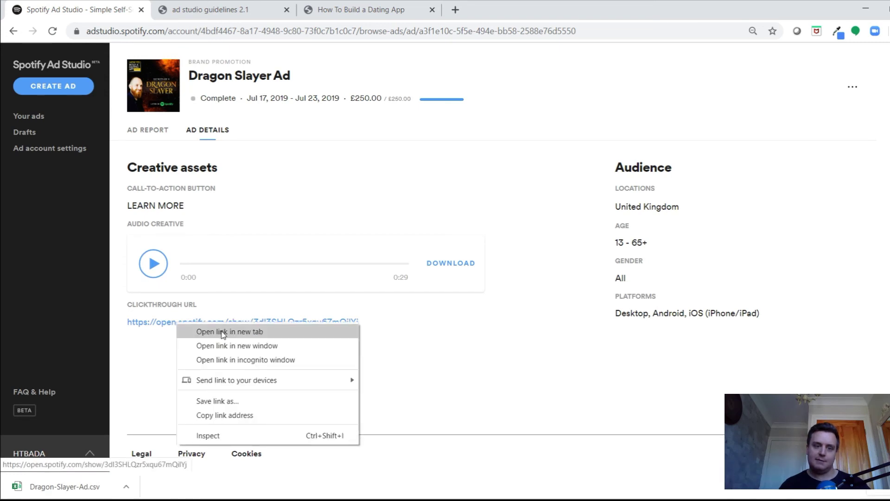
{"action": "left_click", "coordinate": [223, 332]}
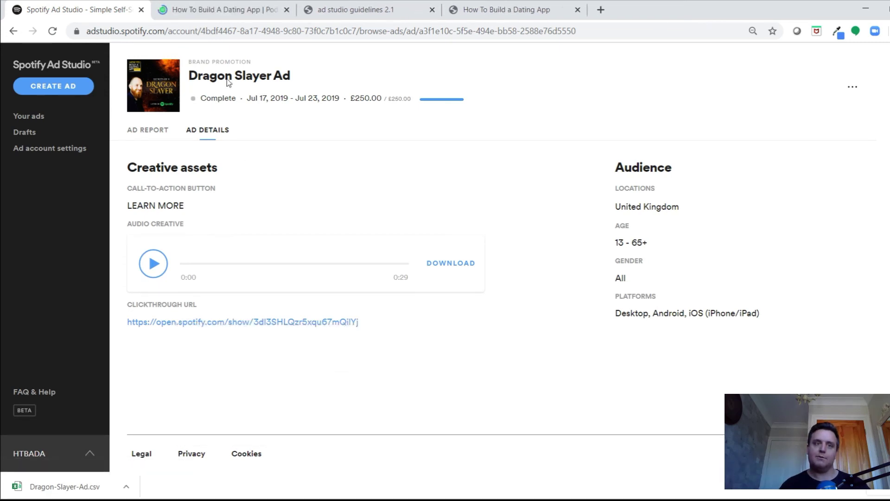
{"action": "left_click", "coordinate": [207, 9]}
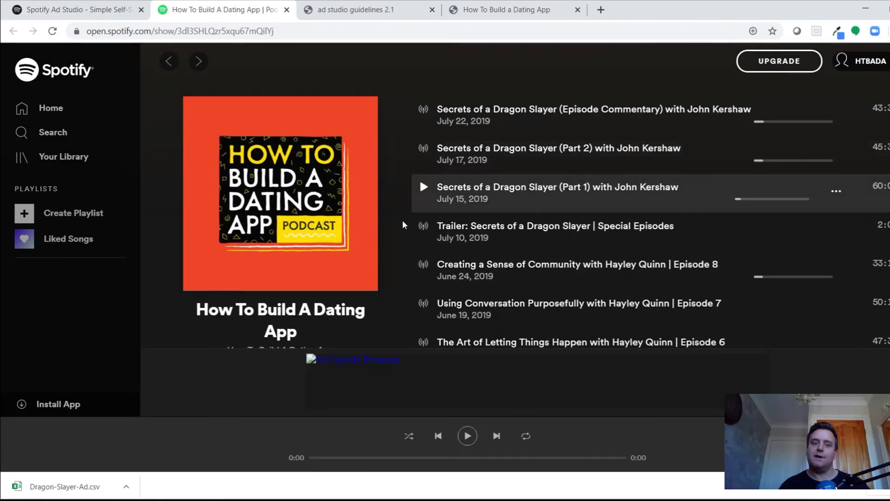
{"action": "scroll", "coordinate": [403, 225], "scroll_direction": "down", "scroll_amount": 4}
{"action": "scroll", "coordinate": [492, 248], "scroll_direction": "up", "scroll_amount": 4}
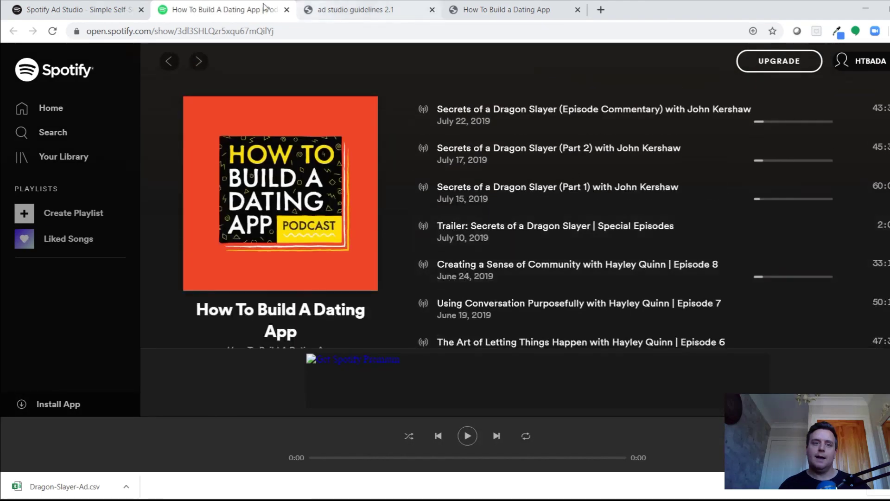
{"action": "left_click", "coordinate": [74, 9]}
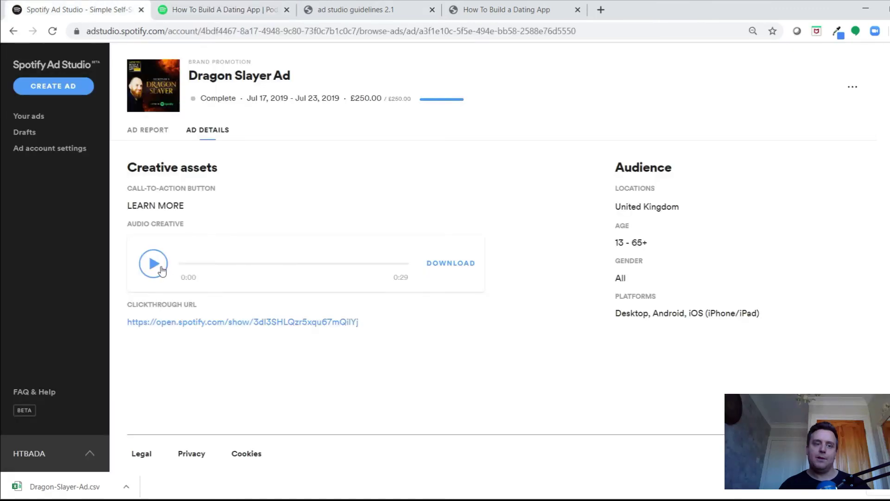
- Play, skip ahead and pause the 0:29 audio creative, then return to the AD REPORT
{"action": "left_click", "coordinate": [154, 267]}
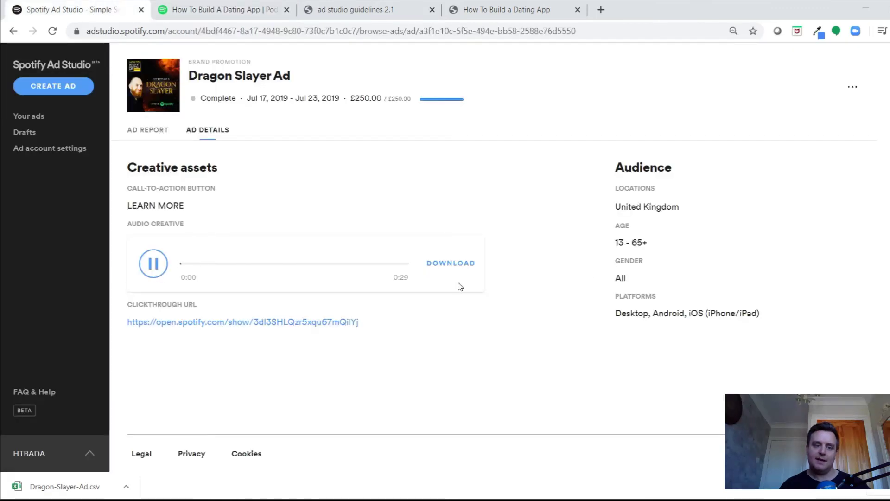
{"action": "left_click", "coordinate": [235, 263]}
{"action": "left_click", "coordinate": [157, 264]}
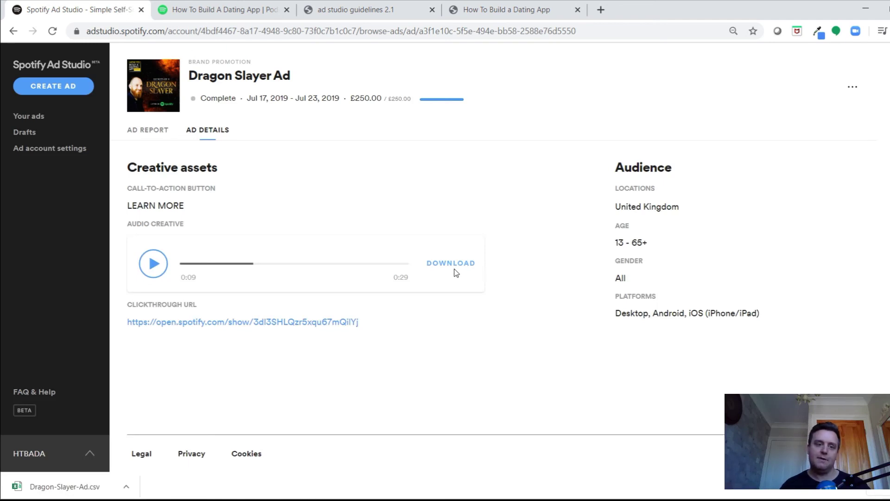
{"action": "left_click", "coordinate": [147, 131]}
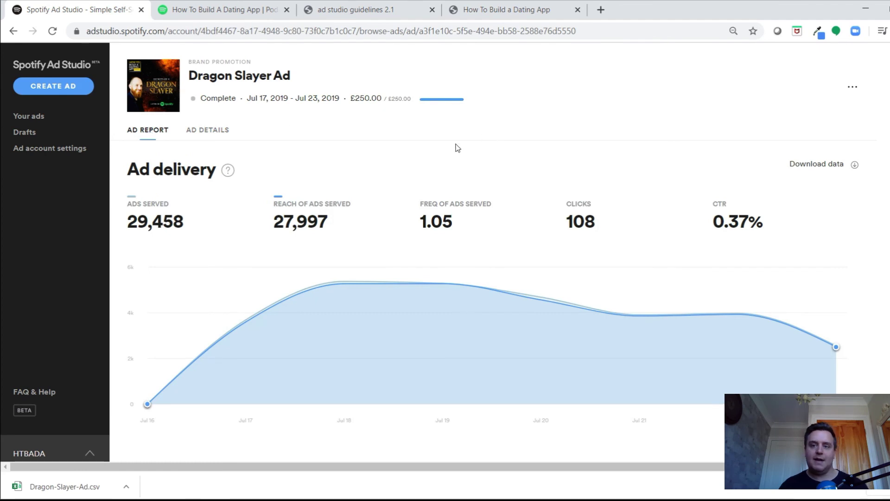
- Open Drafts and twice open the Test Ad 1 draft, going back to the list each time
{"action": "left_click", "coordinate": [43, 135]}
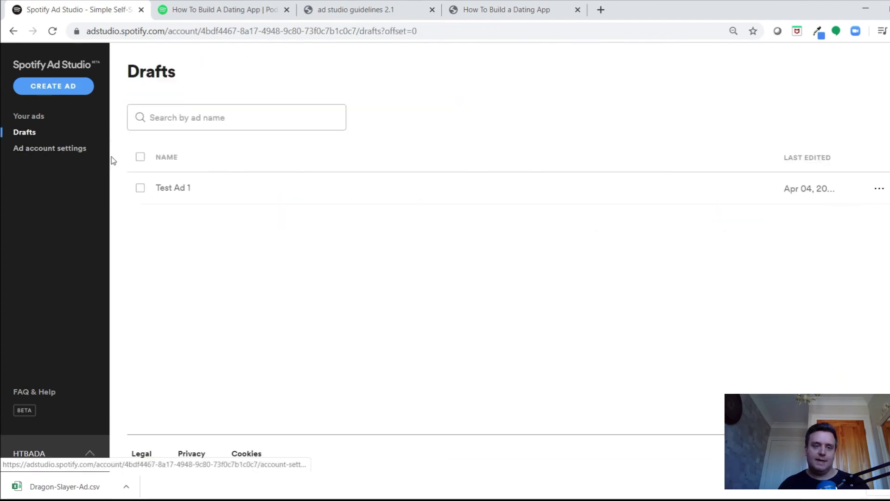
{"action": "left_click", "coordinate": [171, 192]}
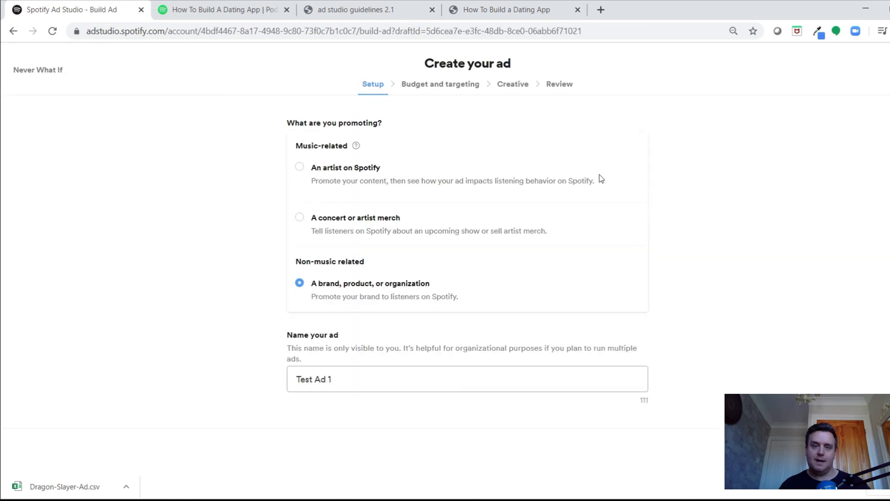
{"action": "left_click", "coordinate": [12, 32]}
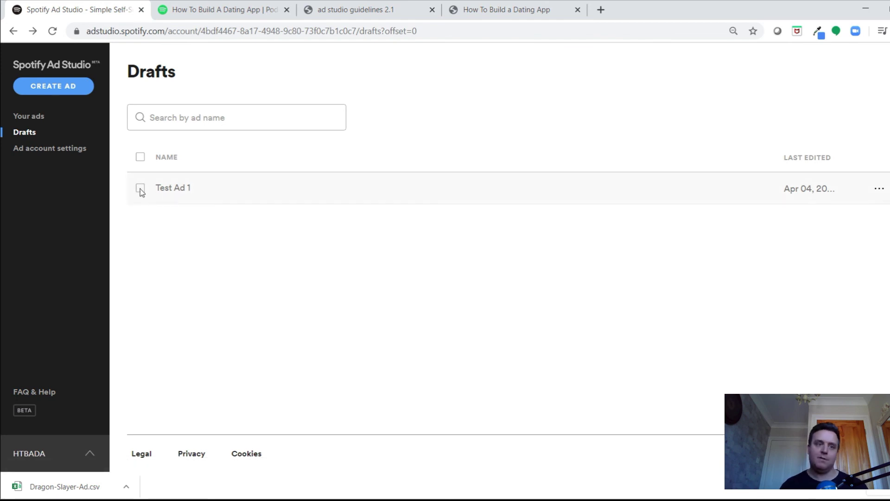
{"action": "left_click", "coordinate": [172, 192]}
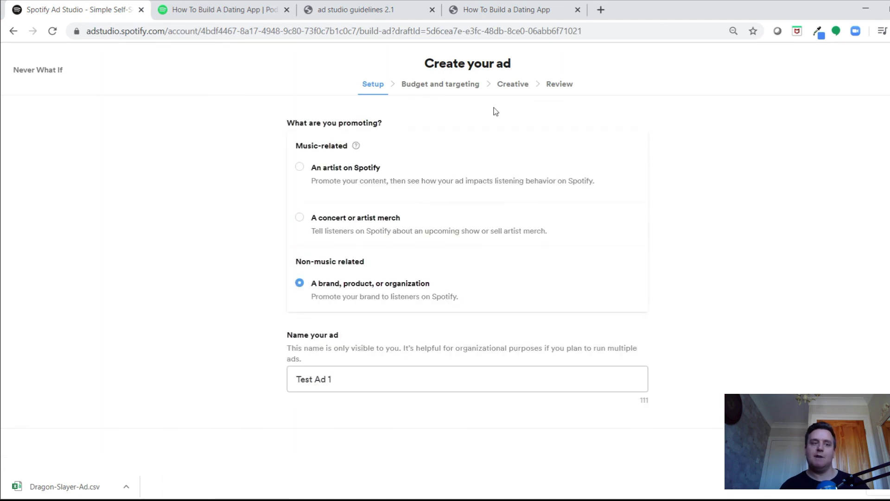
{"action": "left_click", "coordinate": [13, 31]}
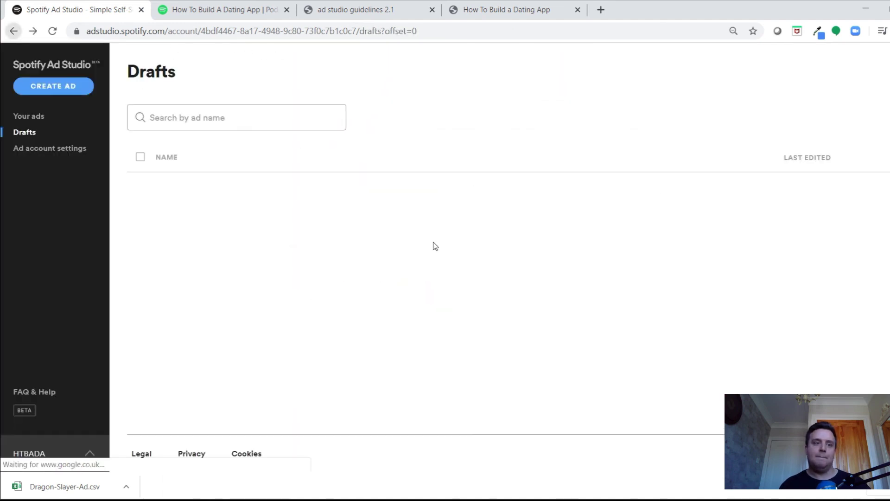
- View the Ad account settings page, then go back to the Your ads list
{"action": "left_click", "coordinate": [55, 151]}
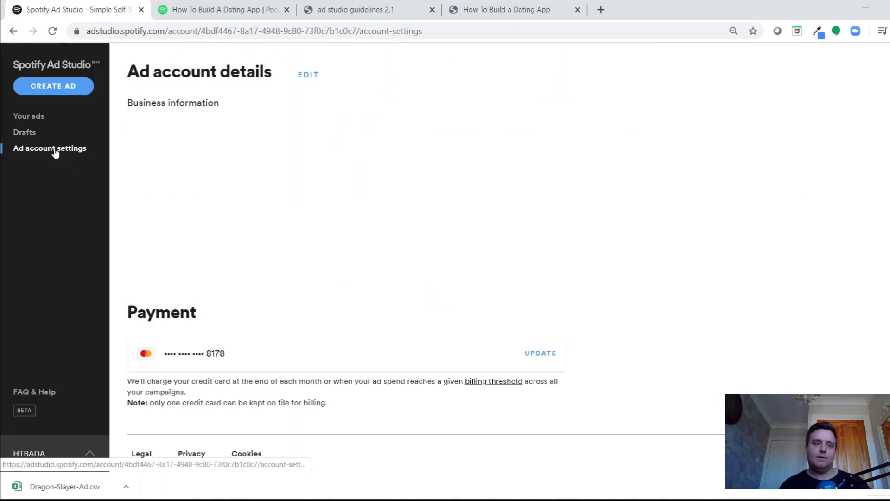
{"action": "left_click", "coordinate": [36, 116]}
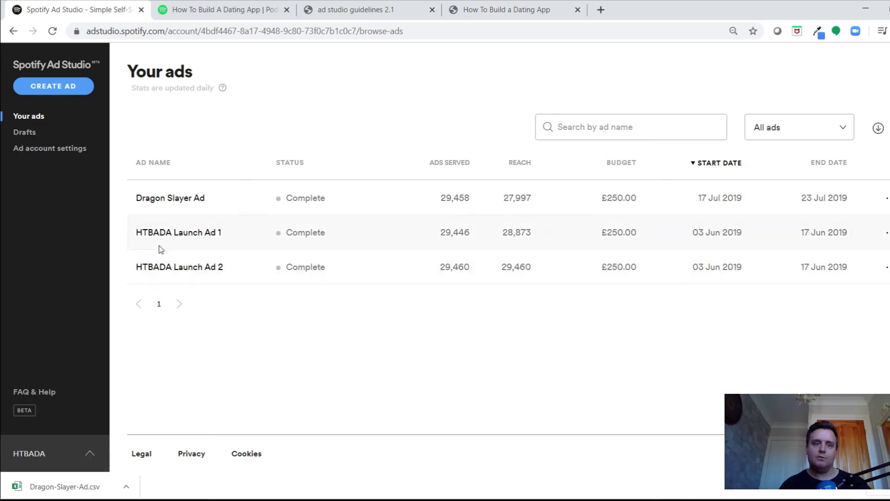
{"action": "left_click", "coordinate": [195, 239]}
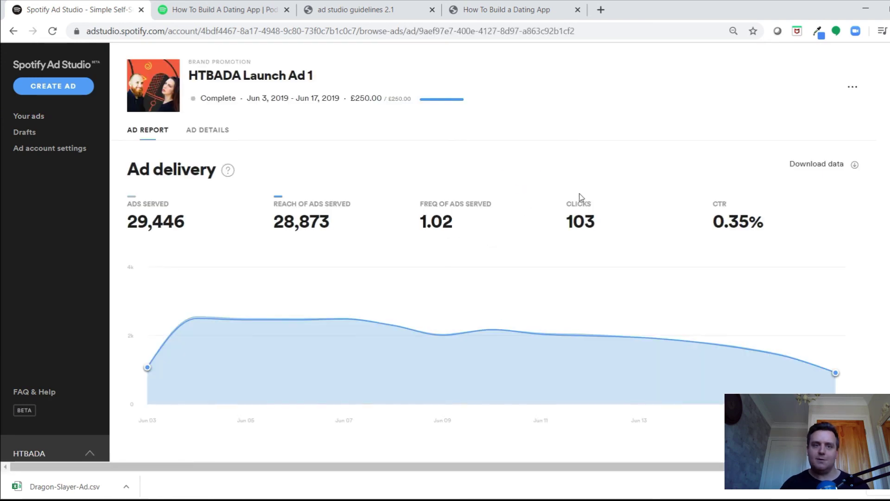
{"action": "scroll", "coordinate": [314, 132], "scroll_direction": "down", "scroll_amount": 5}
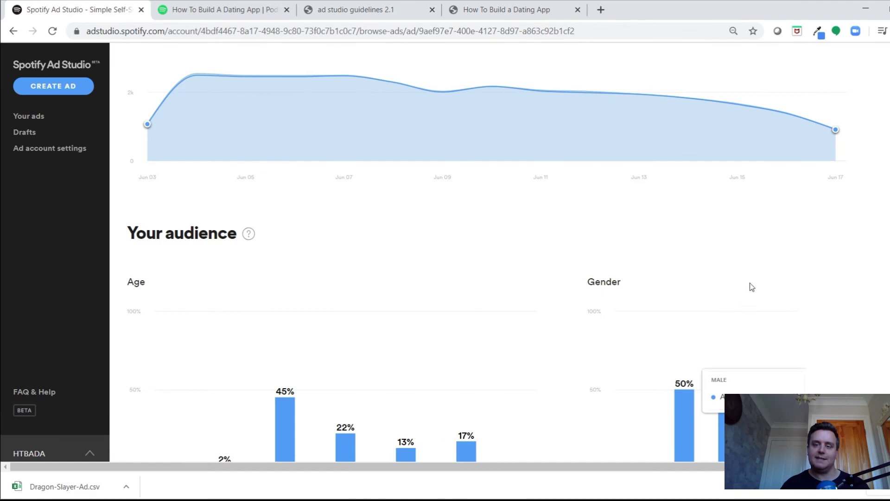
{"action": "scroll", "coordinate": [761, 263], "scroll_direction": "down", "scroll_amount": 7}
{"action": "scroll", "coordinate": [760, 260], "scroll_direction": "up", "scroll_amount": 12}
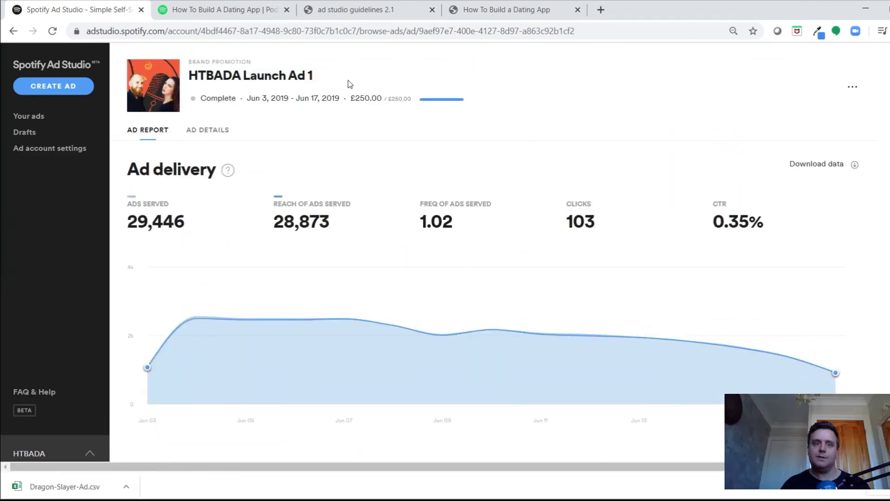
{"action": "left_click", "coordinate": [36, 114]}
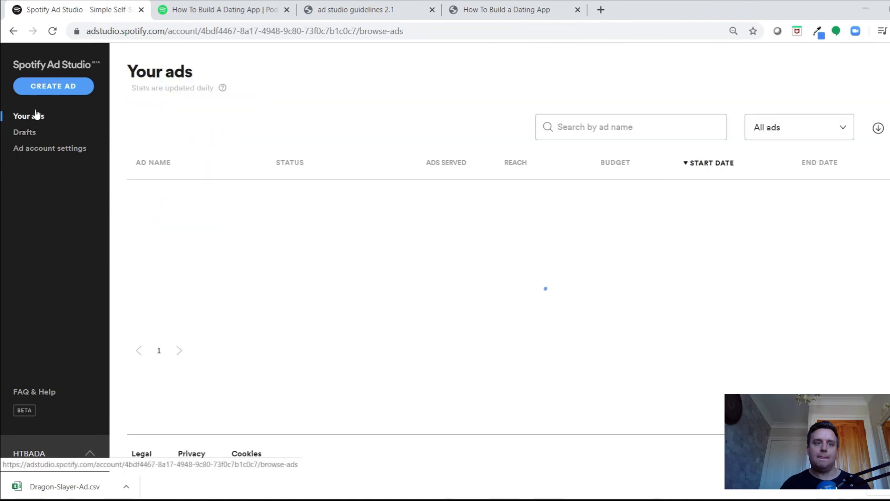